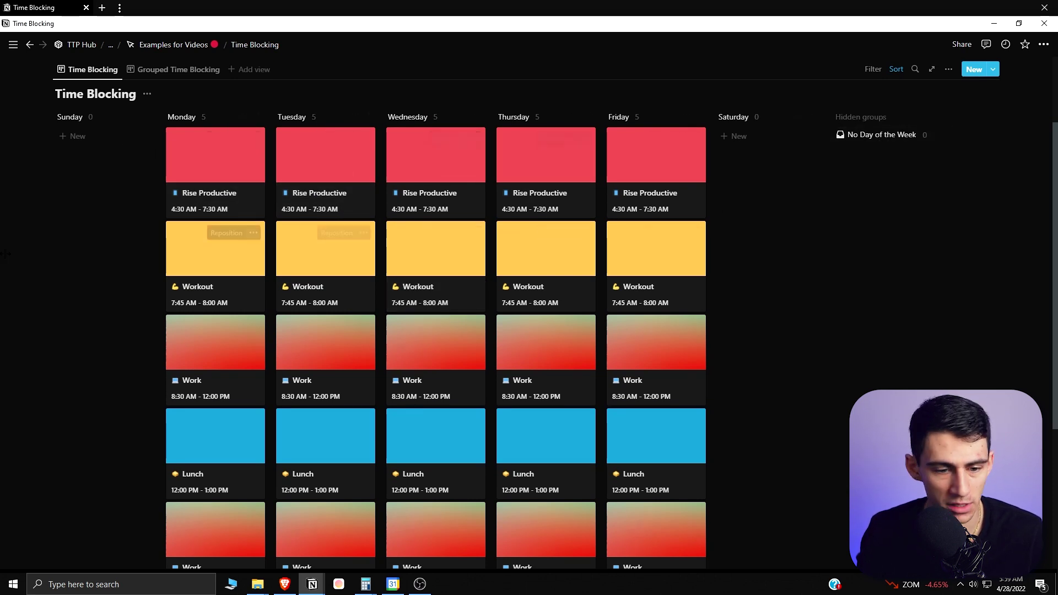
scroll(433, 367, "down", 1)
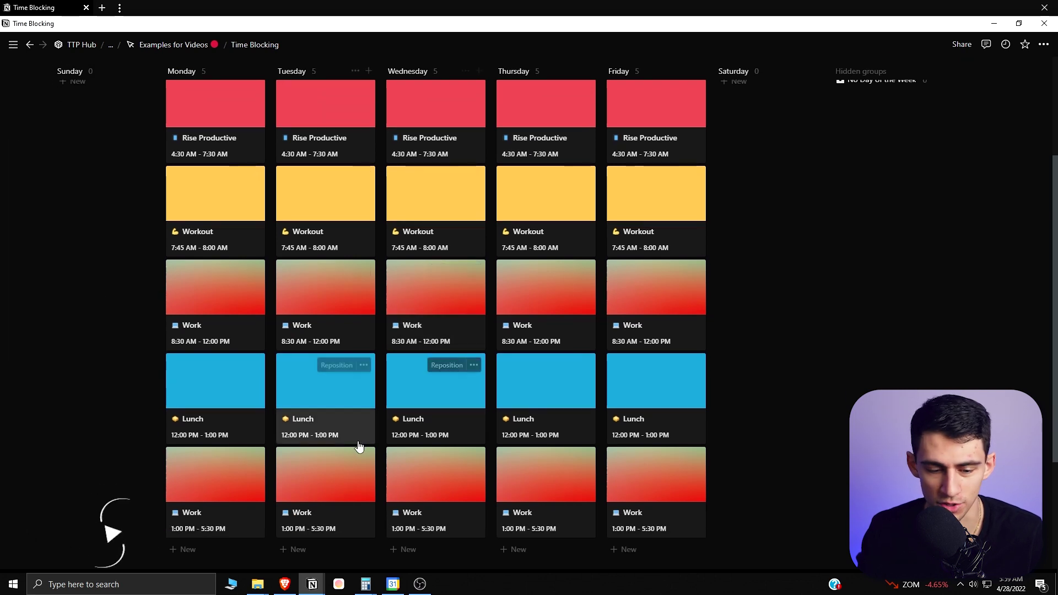
scroll(478, 421, "down", 2)
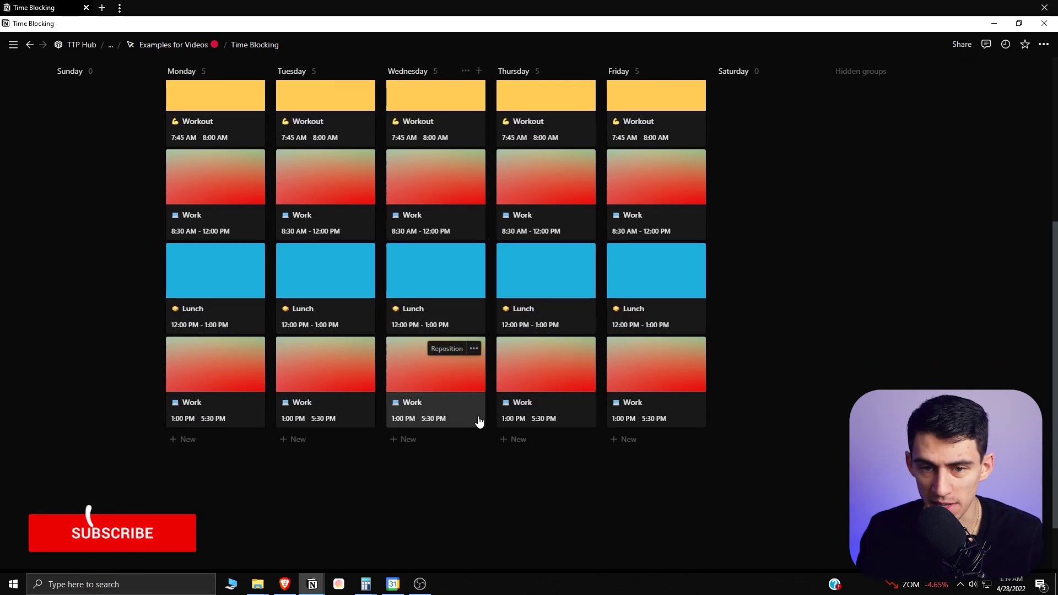
scroll(535, 379, "up", 2)
scroll(535, 365, "up", 1)
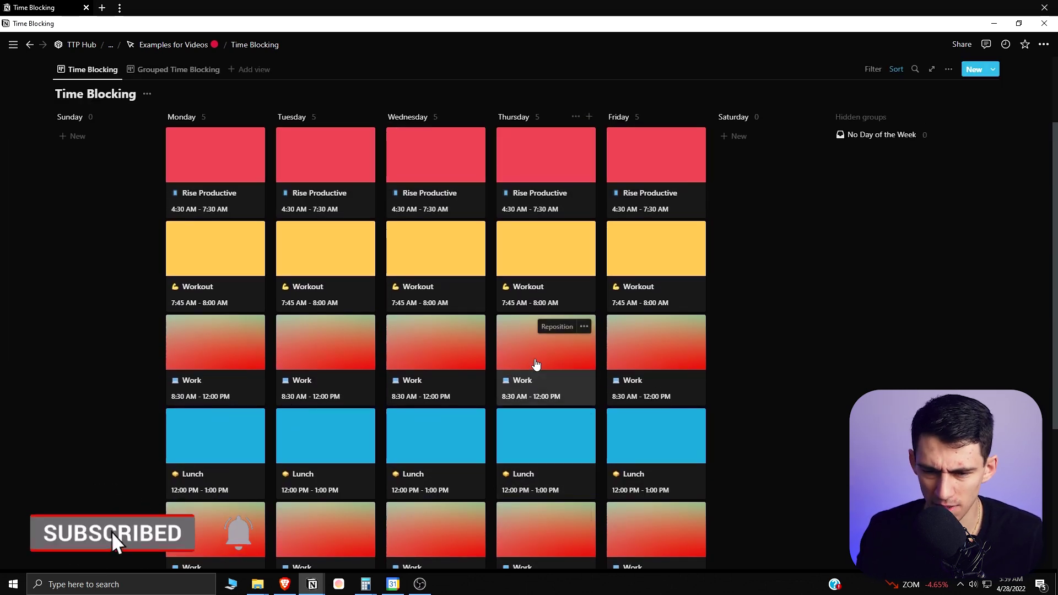
scroll(535, 364, "down", 1)
scroll(523, 365, "up", 2)
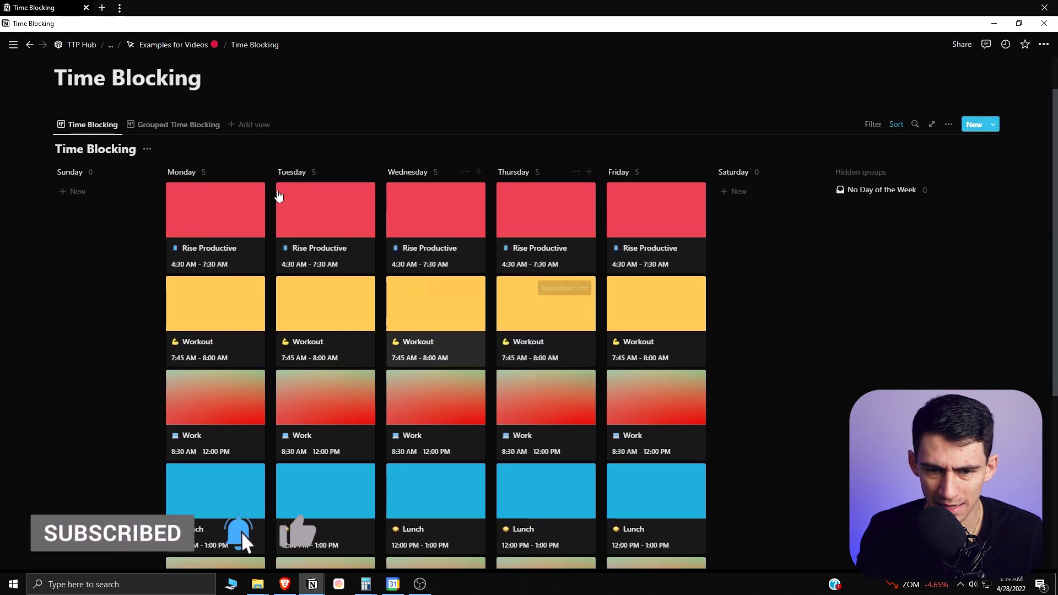
scroll(654, 187, "down", 1)
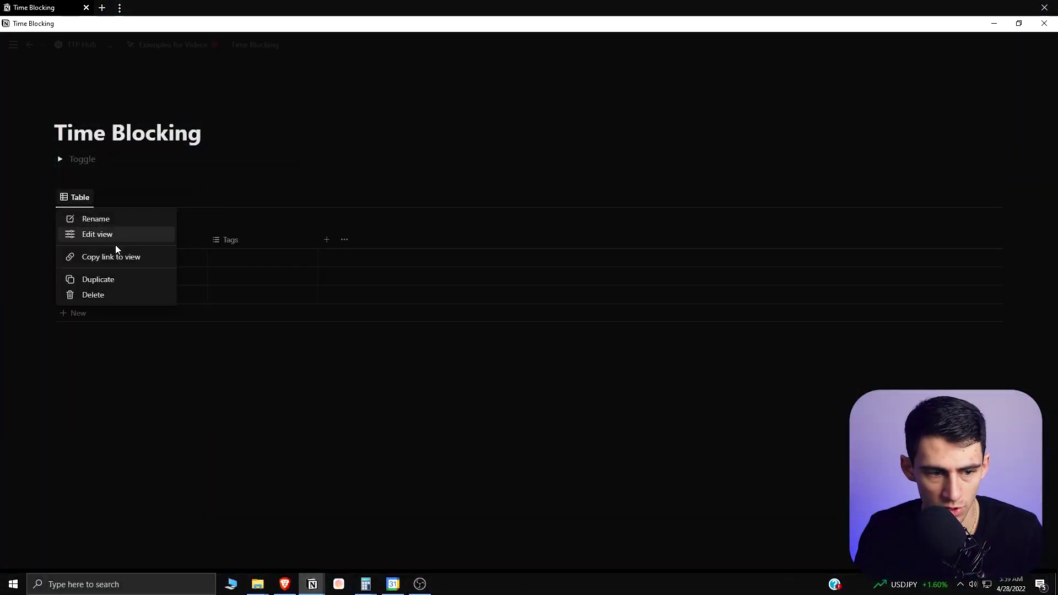
- Switch the view to a board layout with small cards previewing page covers
left_click(104, 235)
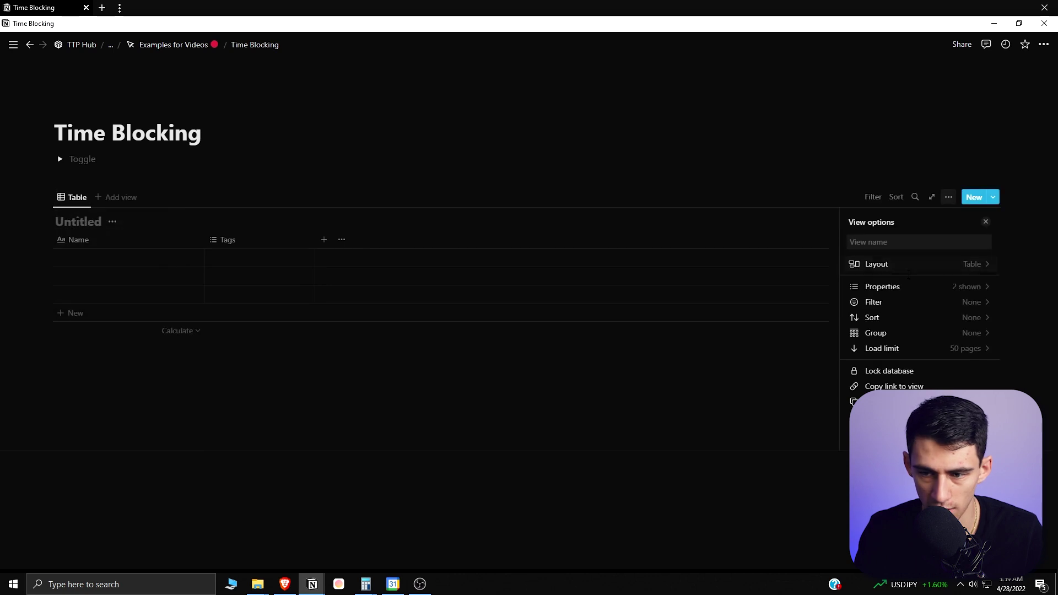
left_click(904, 266)
left_click(920, 252)
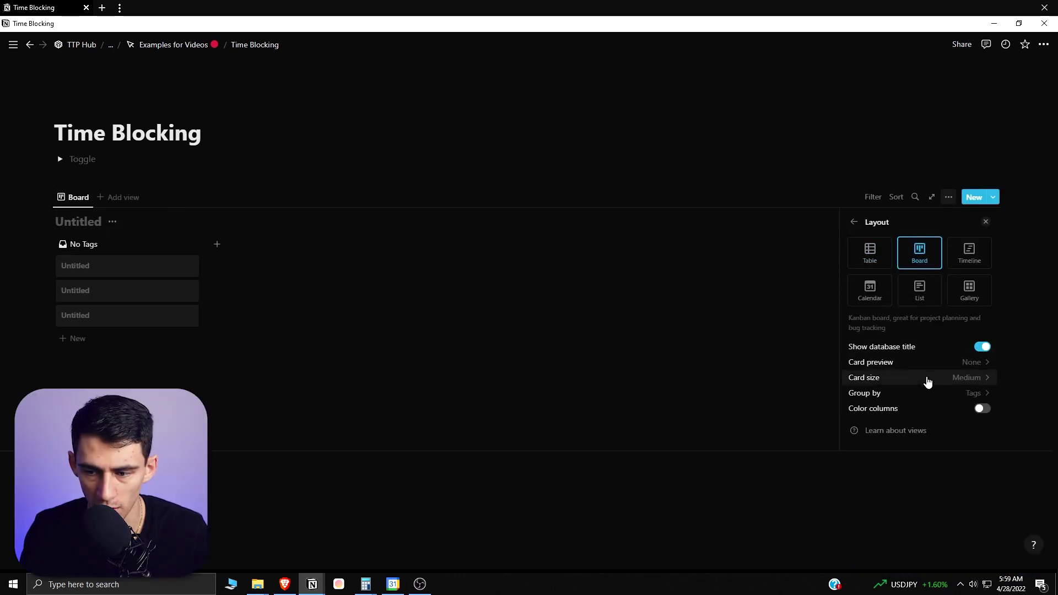
left_click(929, 379)
left_click(923, 397)
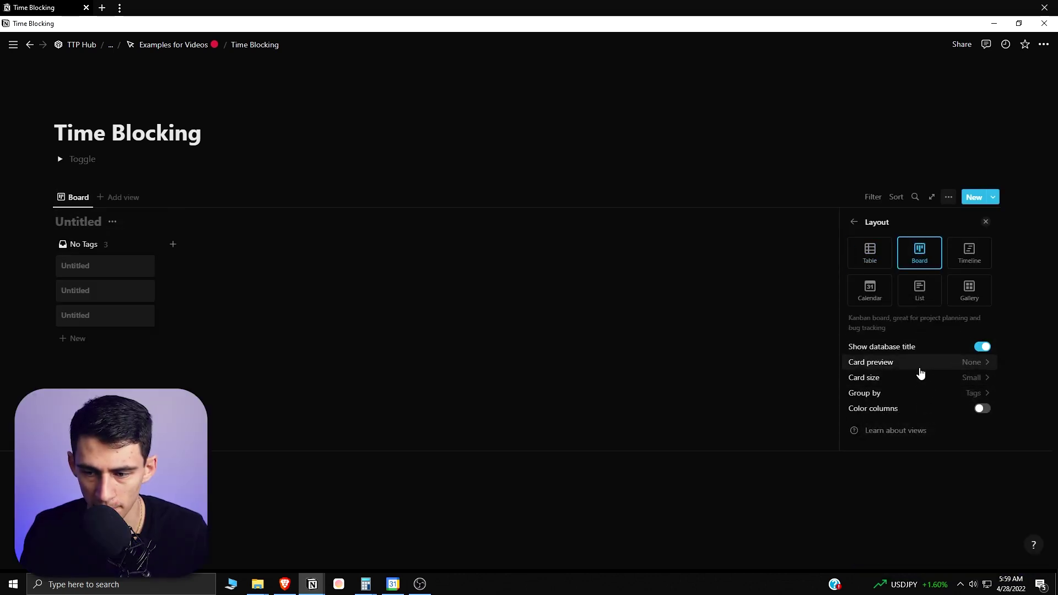
left_click(919, 364)
left_click(918, 395)
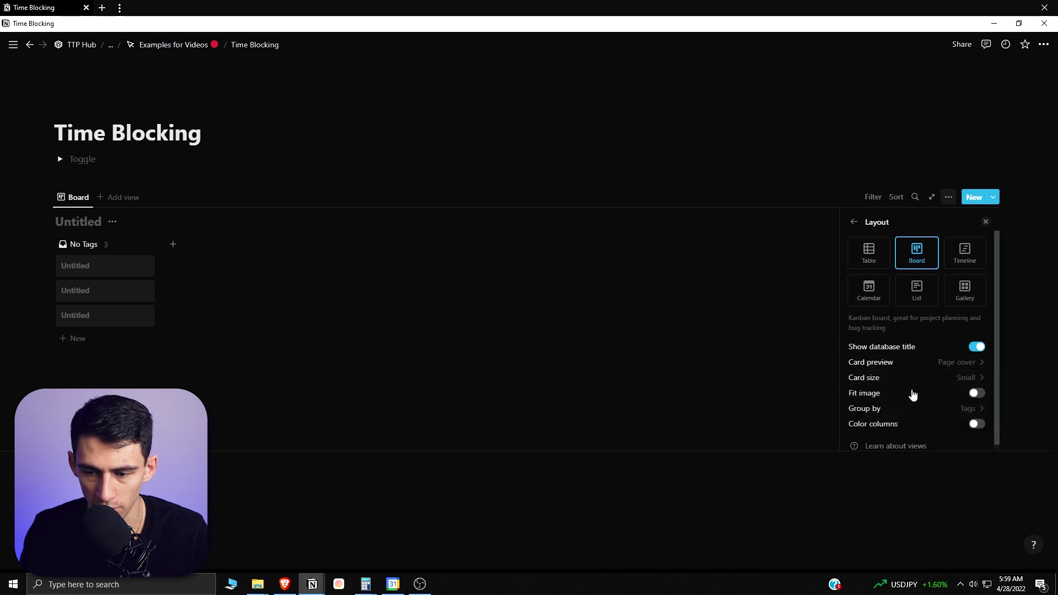
key("Escape")
mouse_move(51, 198)
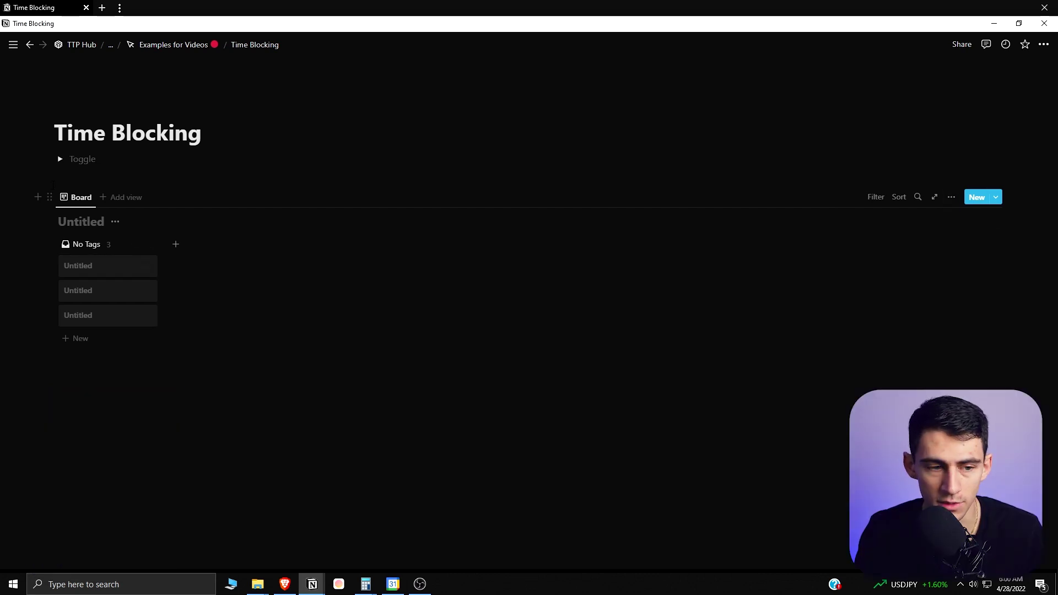
- Reopen the view settings to rename the view Time Blocking
left_click(79, 197)
left_click(95, 234)
type("Time")
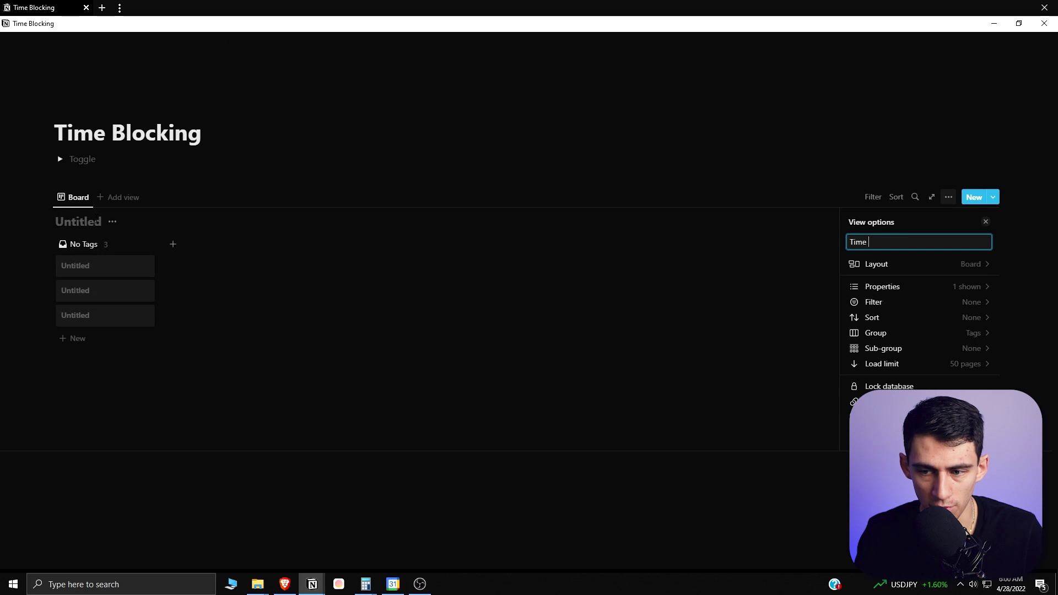
- Convert Tags to a single-select property renamed Life Bucket on the open card
left_click(94, 275)
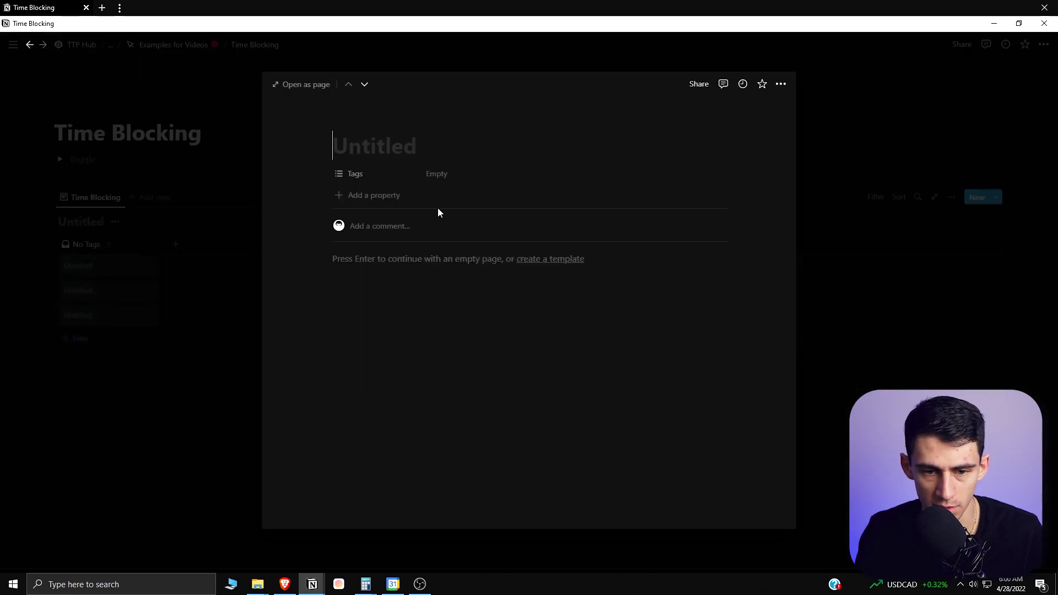
left_click(359, 173)
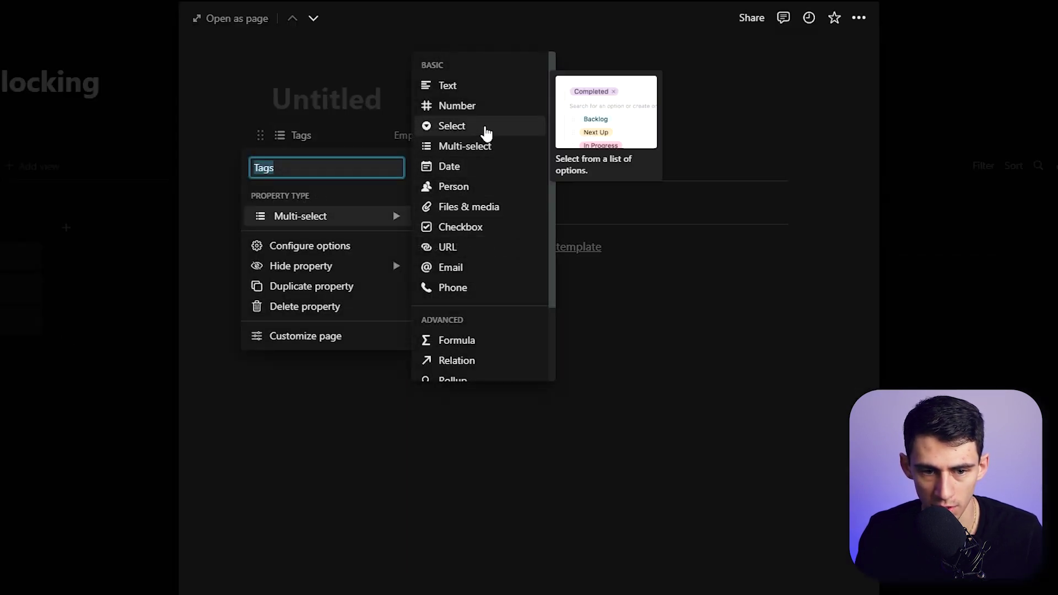
left_click(486, 133)
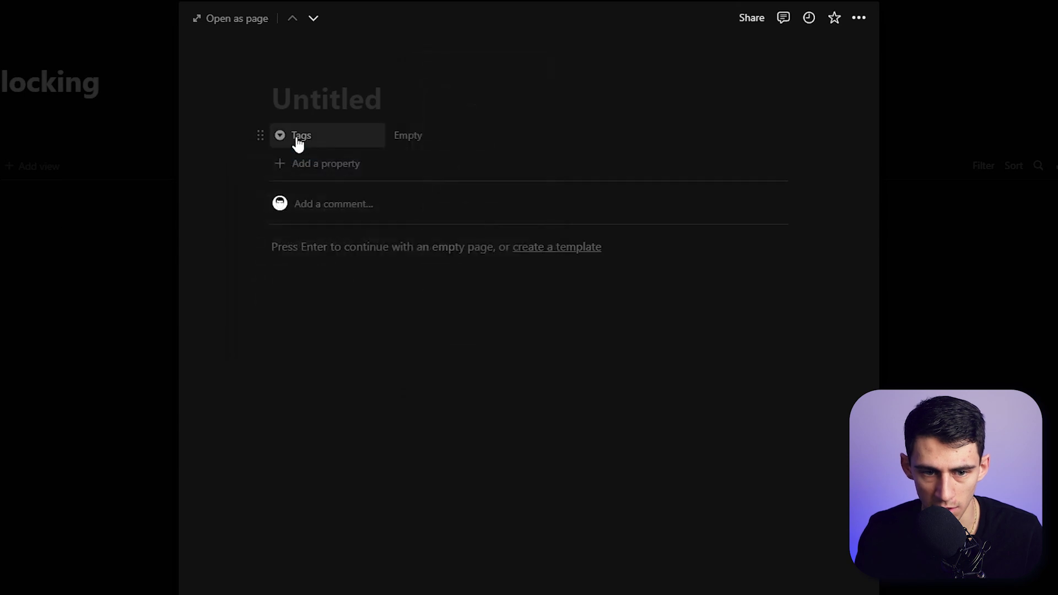
left_click(296, 136)
type("Lif")
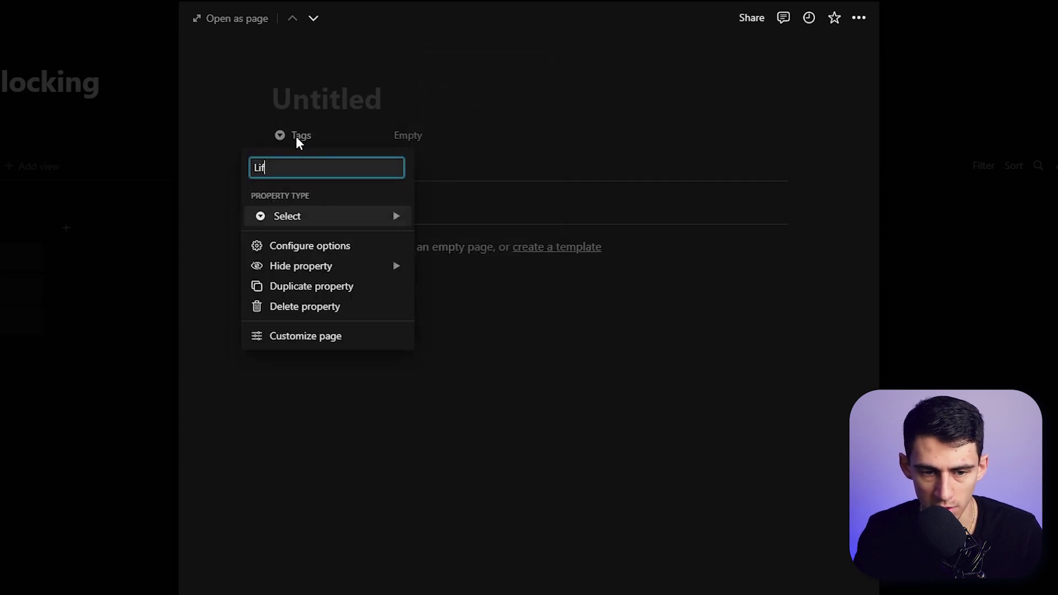
type("e Bucket")
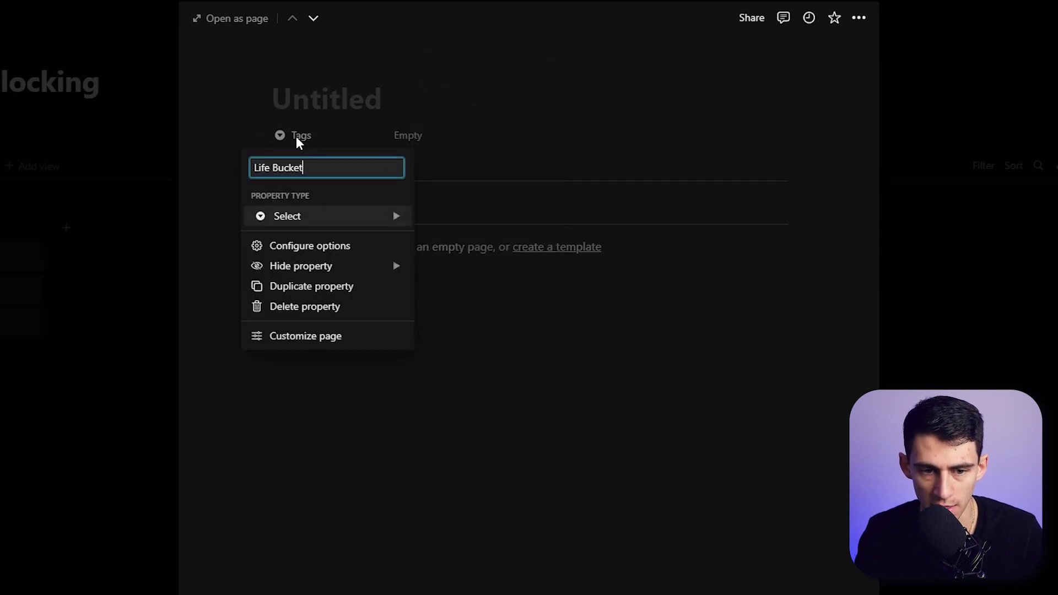
key("Return")
type("Wor")
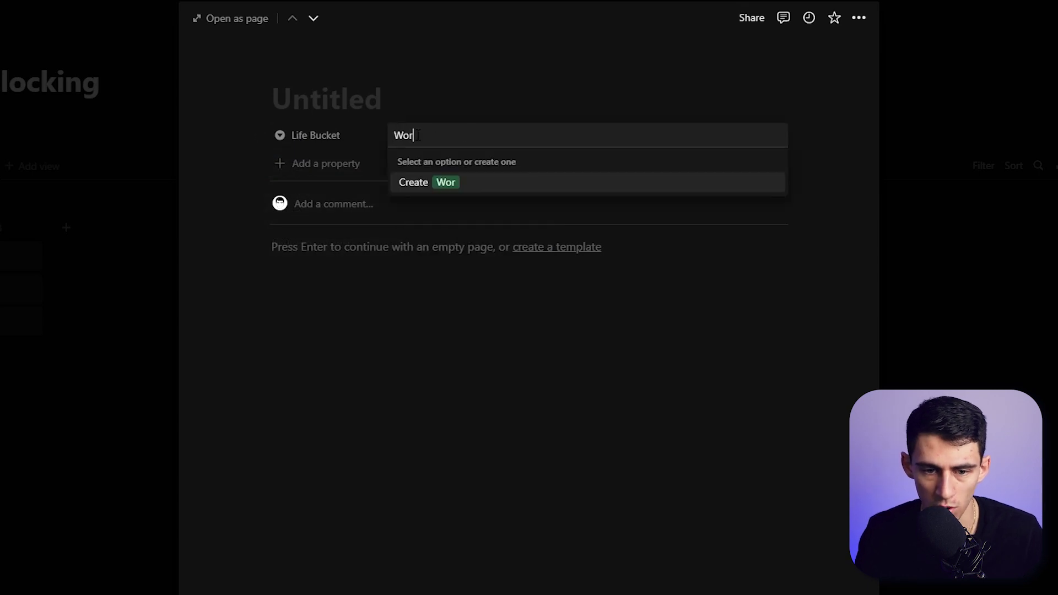
type("k")
- Create Life Bucket options Work, Rise Productive, Growth and Life, leaving Life selected
key("Return")
type("Rise Productive")
key("Return")
type("row")
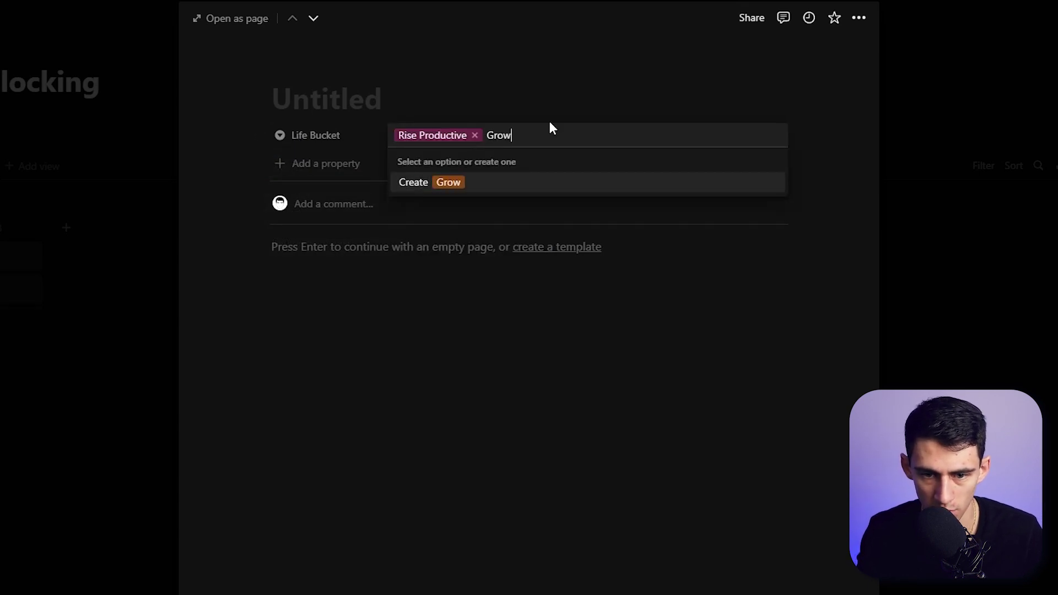
type("th")
key("Return")
left_click(550, 124)
type("Life")
key("Return")
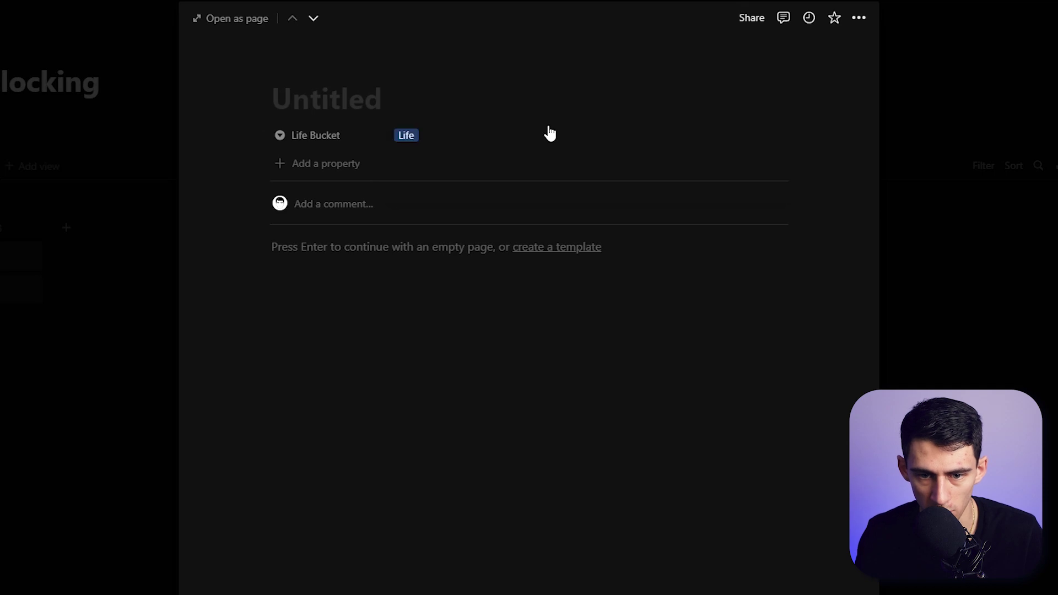
left_click(549, 127)
- Add a Date property, then a Formula property for Day of the Week
left_click(327, 163)
left_click(327, 162)
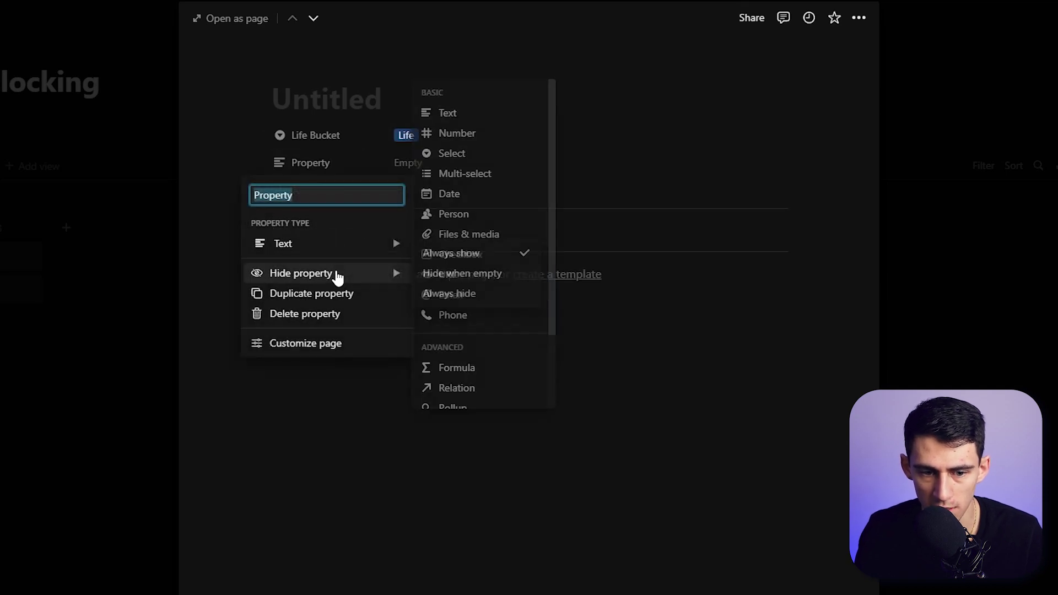
mouse_move(327, 243)
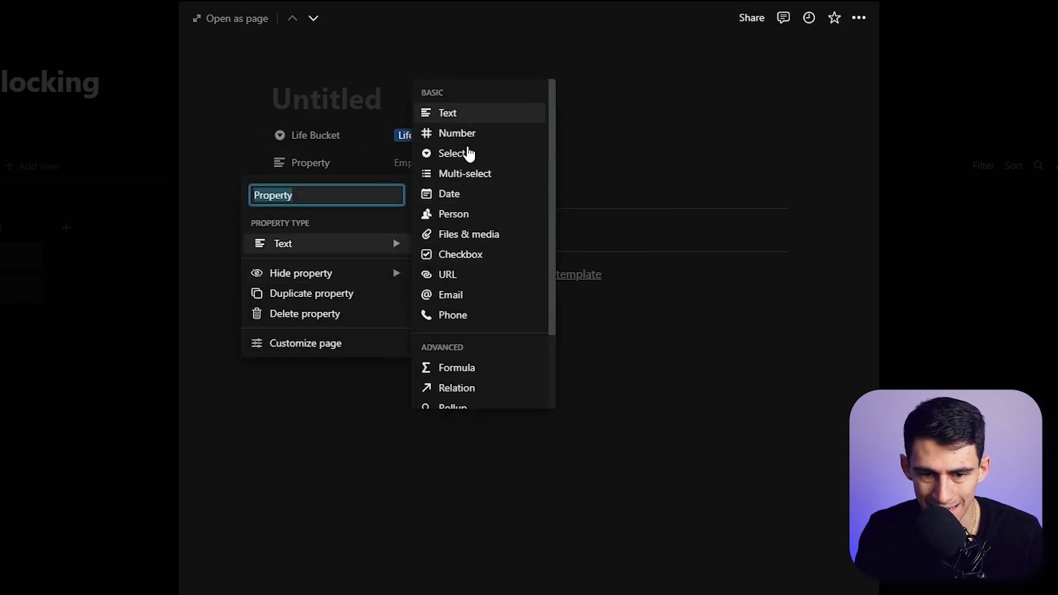
left_click(469, 194)
type("Date")
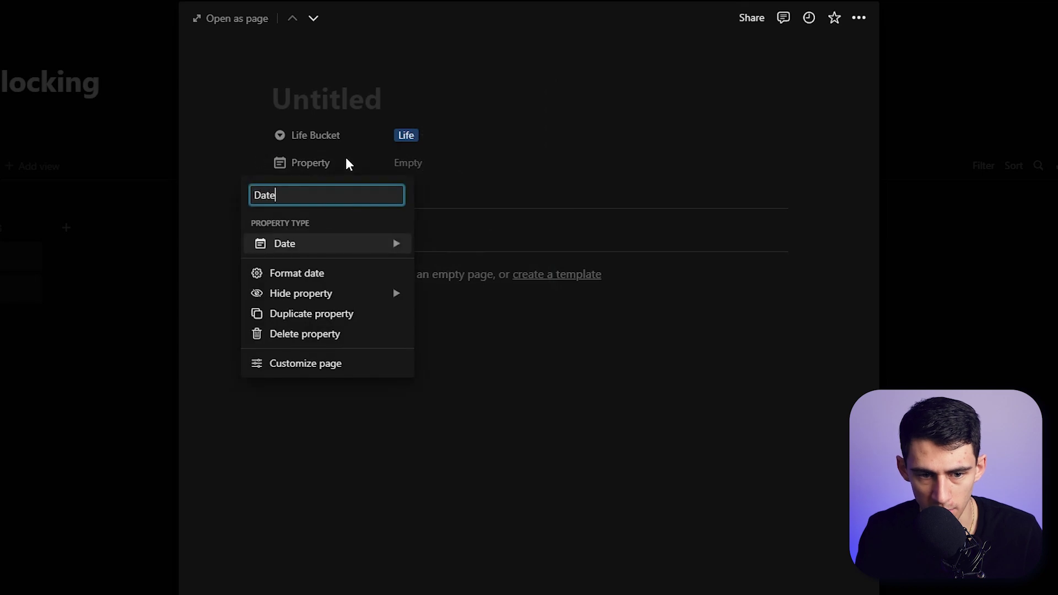
key("Return")
left_click(345, 189)
mouse_move(327, 271)
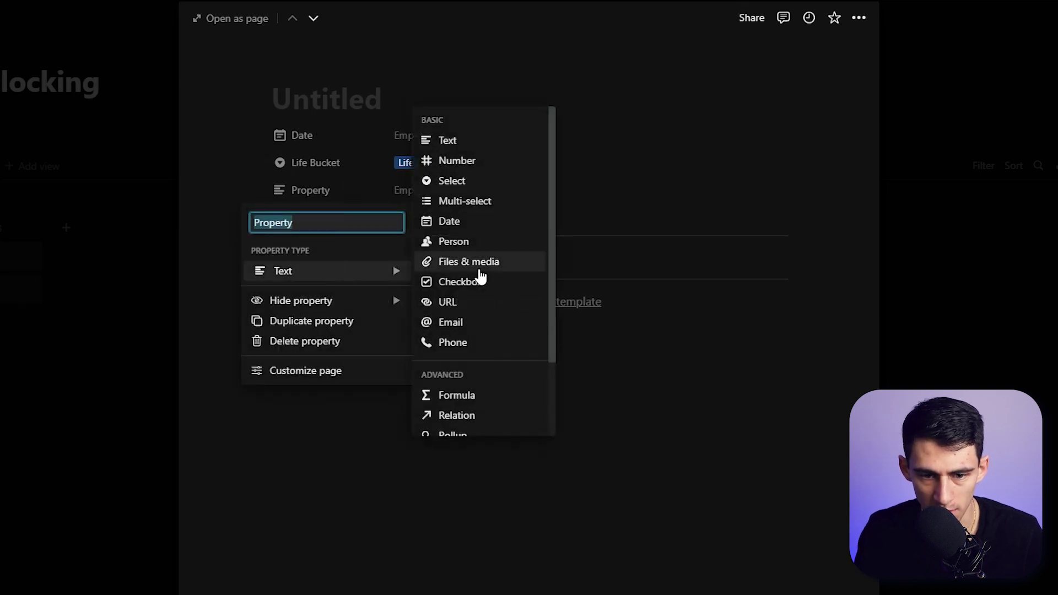
scroll(499, 276, "down", 2)
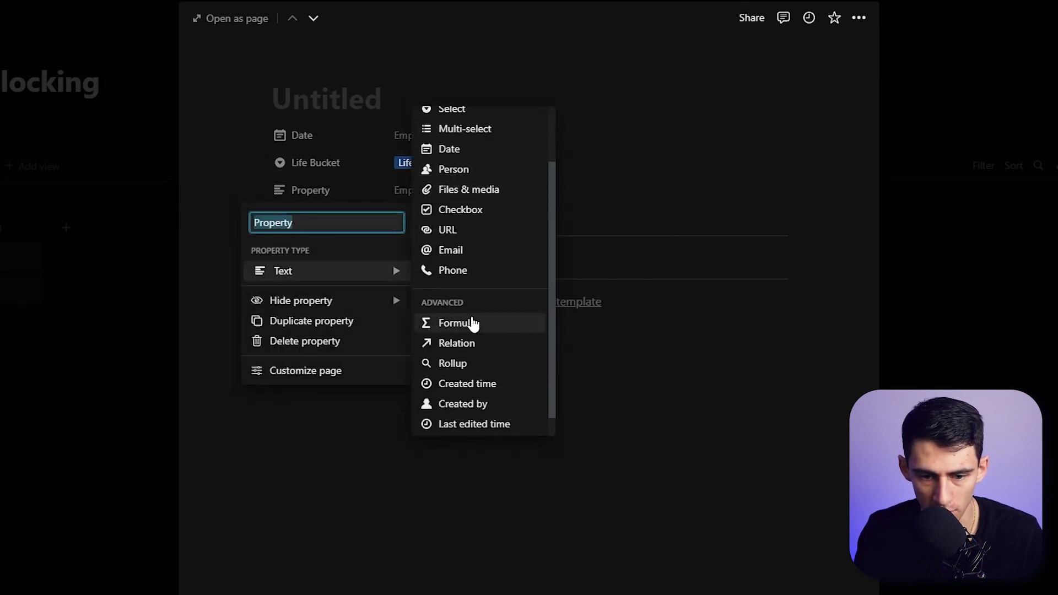
left_click(472, 324)
type("Day of the Week")
- Name the property Day of the Week and give it a formatDate formula on Date
key("Return")
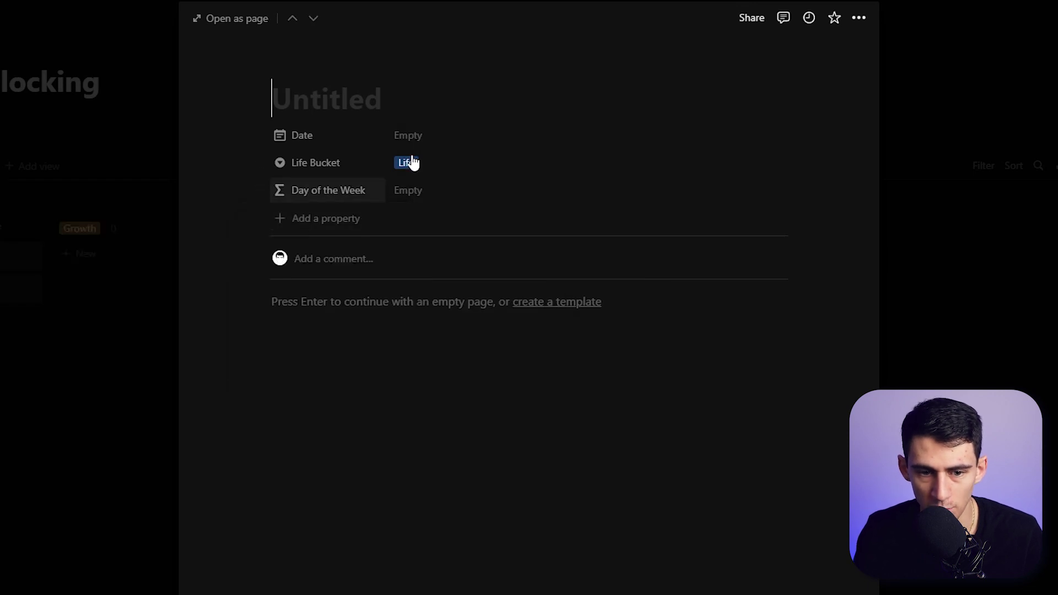
left_click(451, 189)
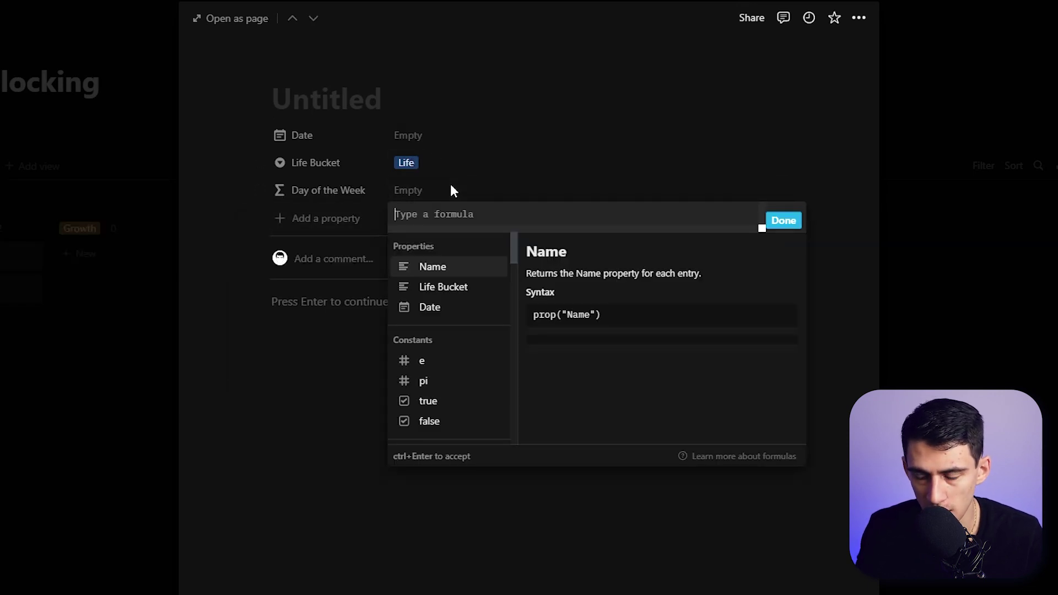
type("form")
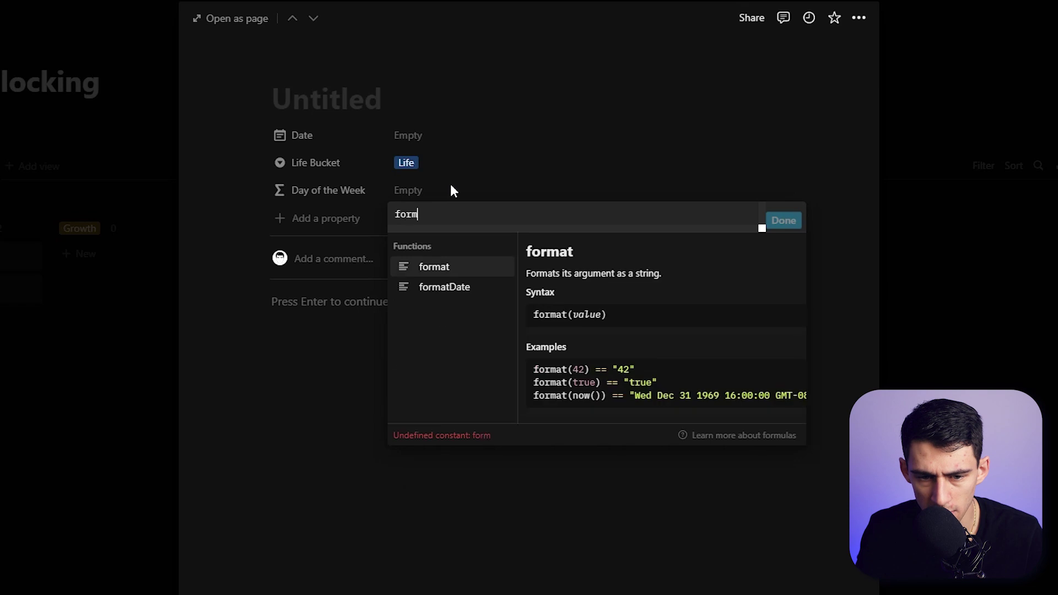
left_click(438, 290)
type("date")
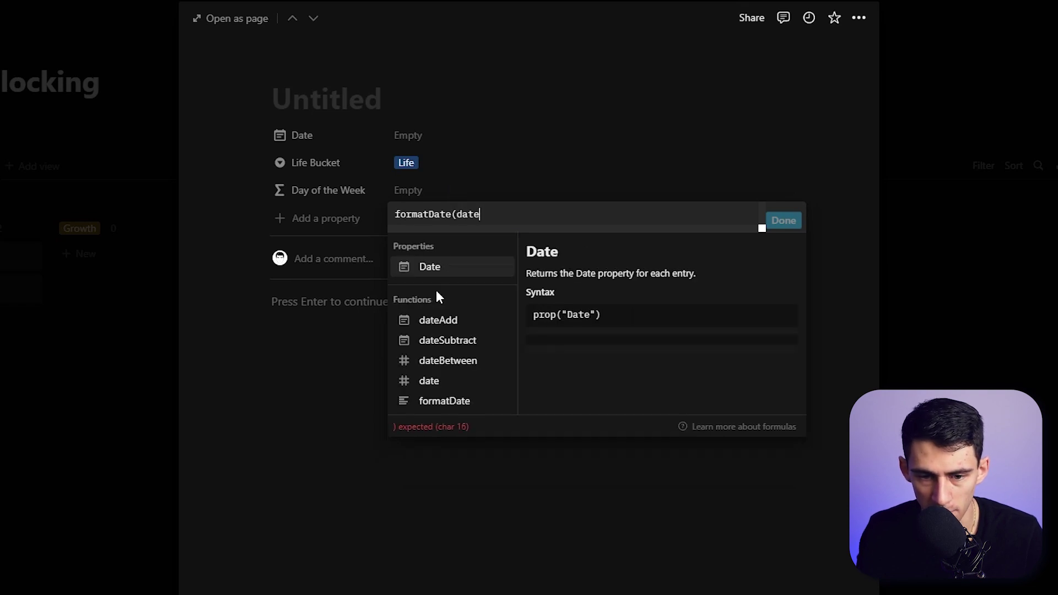
key("Return")
type(", \"dddd")
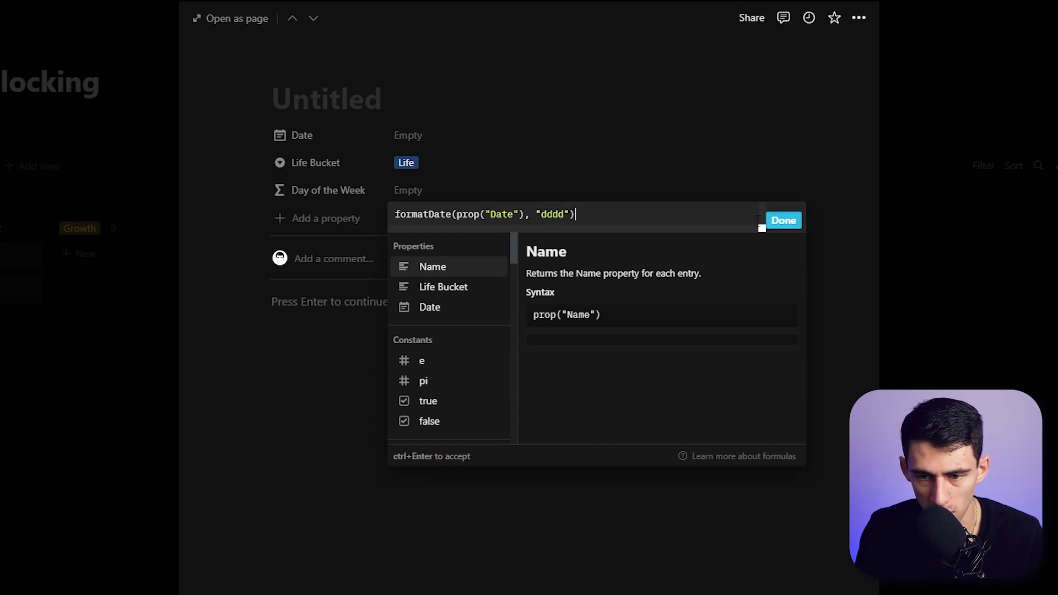
left_click(775, 220)
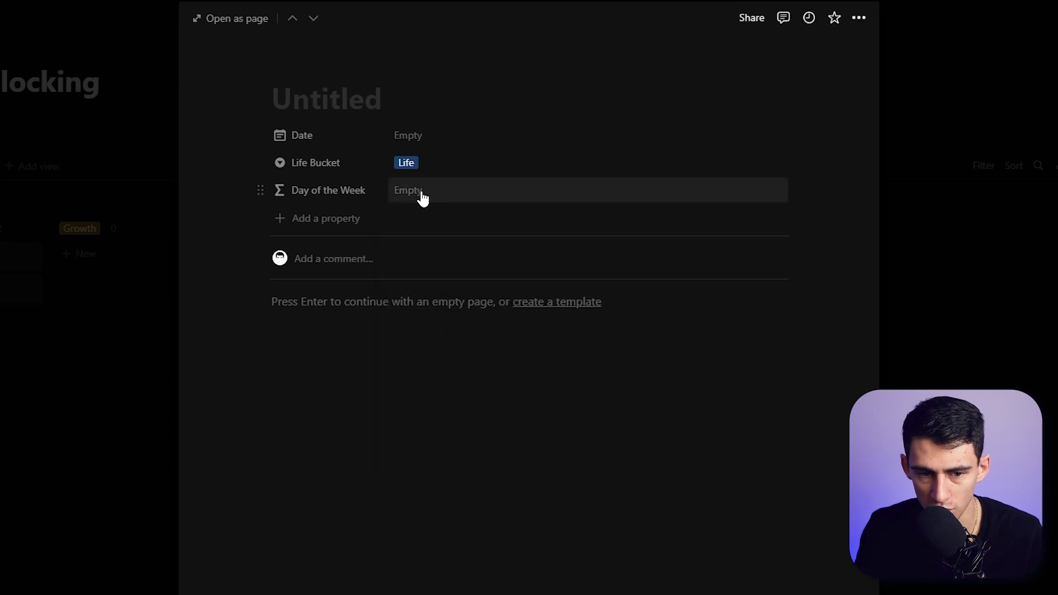
- Set the entry's Date to April 25, 2022 so the formula reads Monday, and add a property
left_click(428, 139)
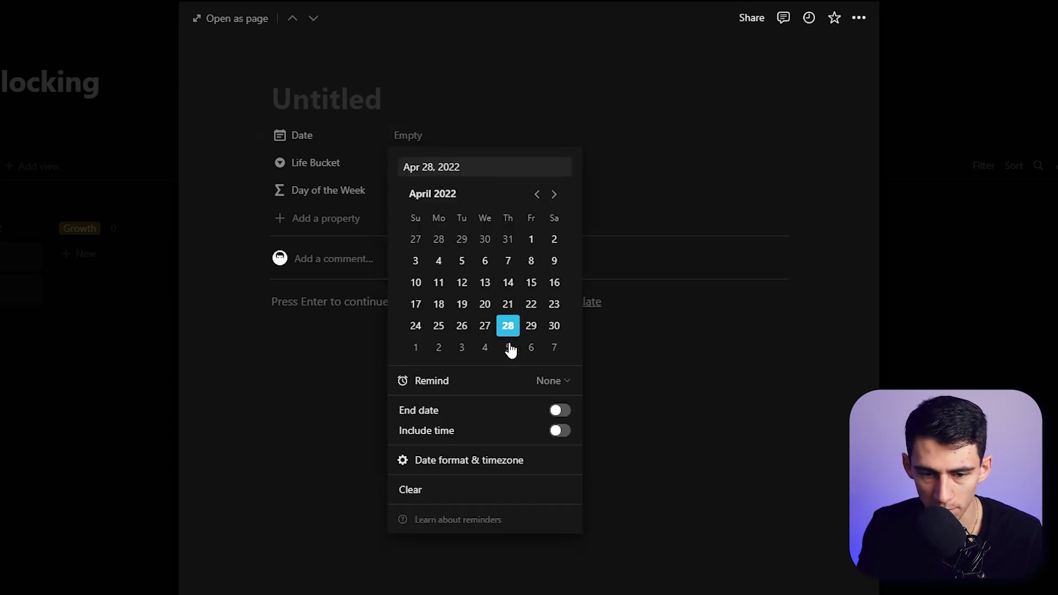
left_click(389, 282)
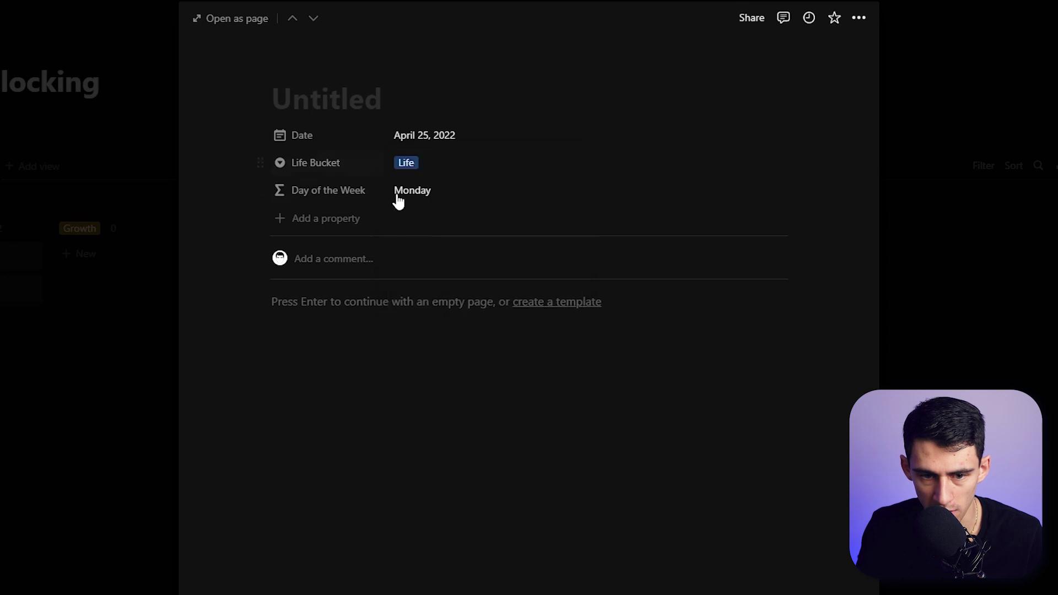
left_click(451, 141)
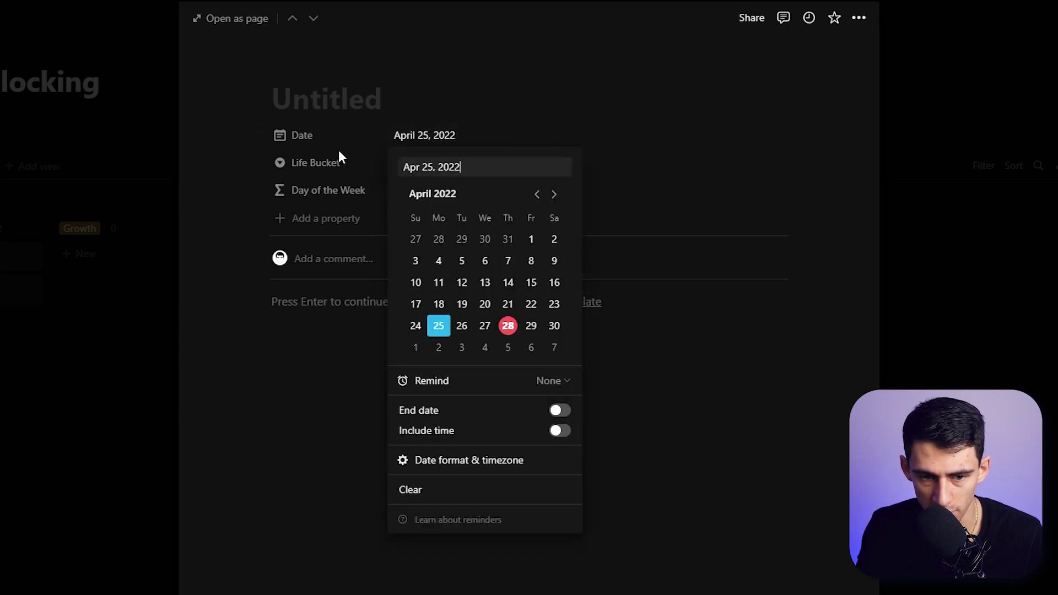
key("Escape")
left_click(306, 222)
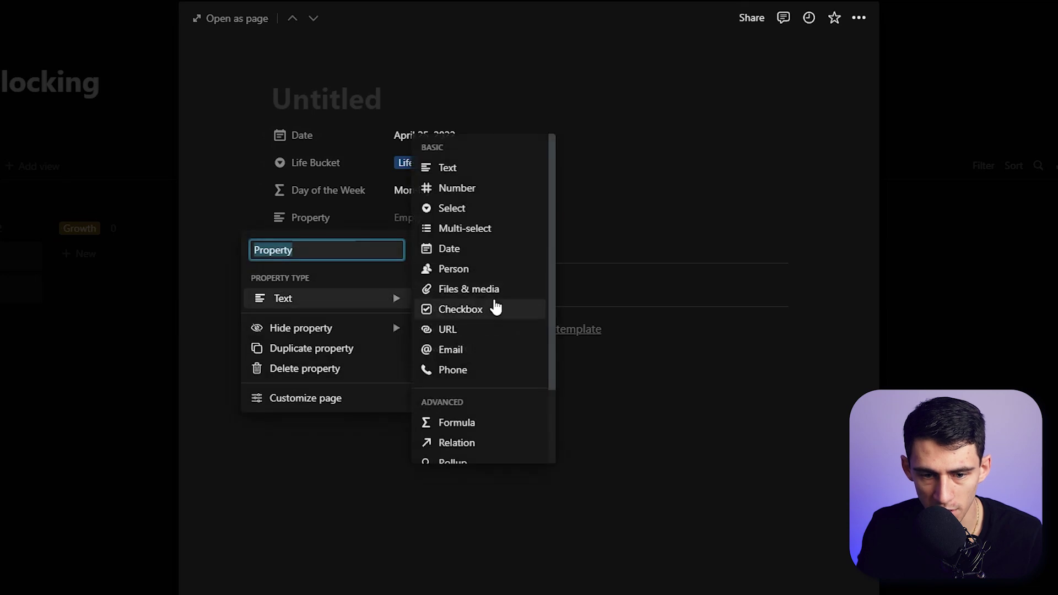
- Create the This Week? formula comparing the entry's week to today's, then add another property
left_click(471, 418)
type("This ")
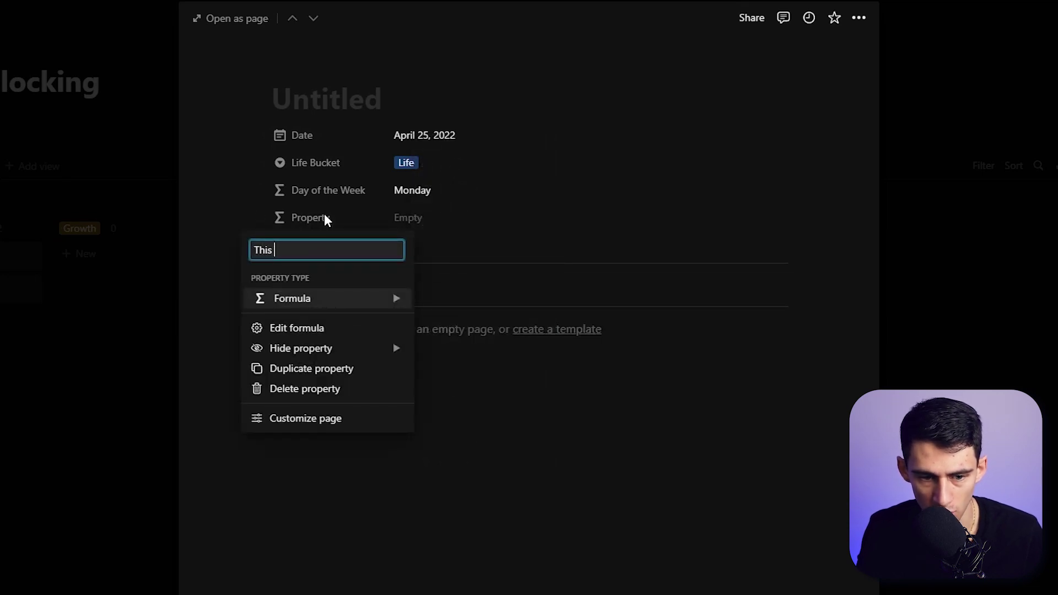
type("Week?")
key("Return")
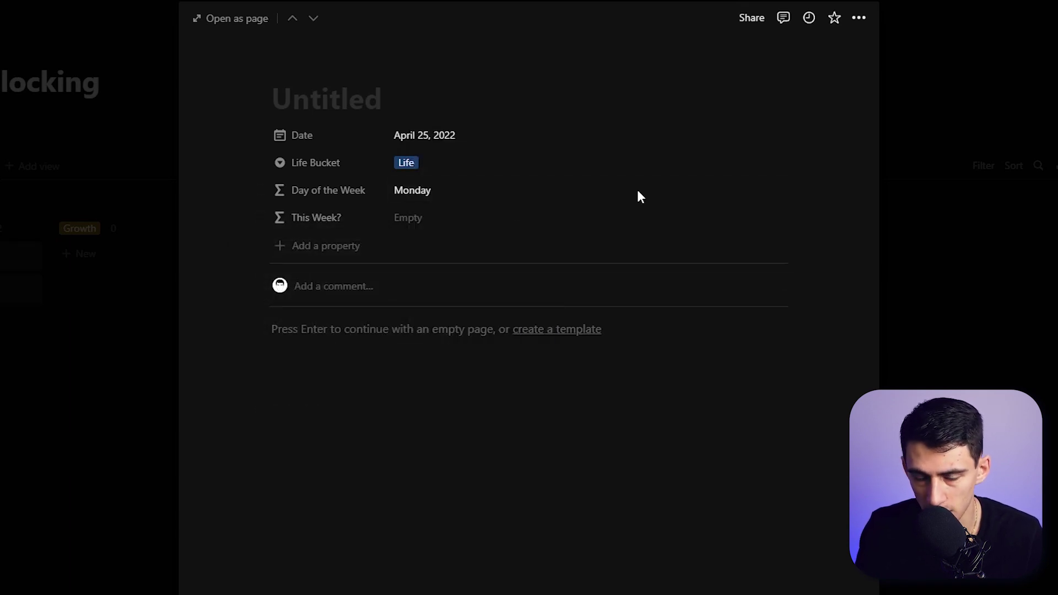
left_click(437, 220)
type("ormatDate(d")
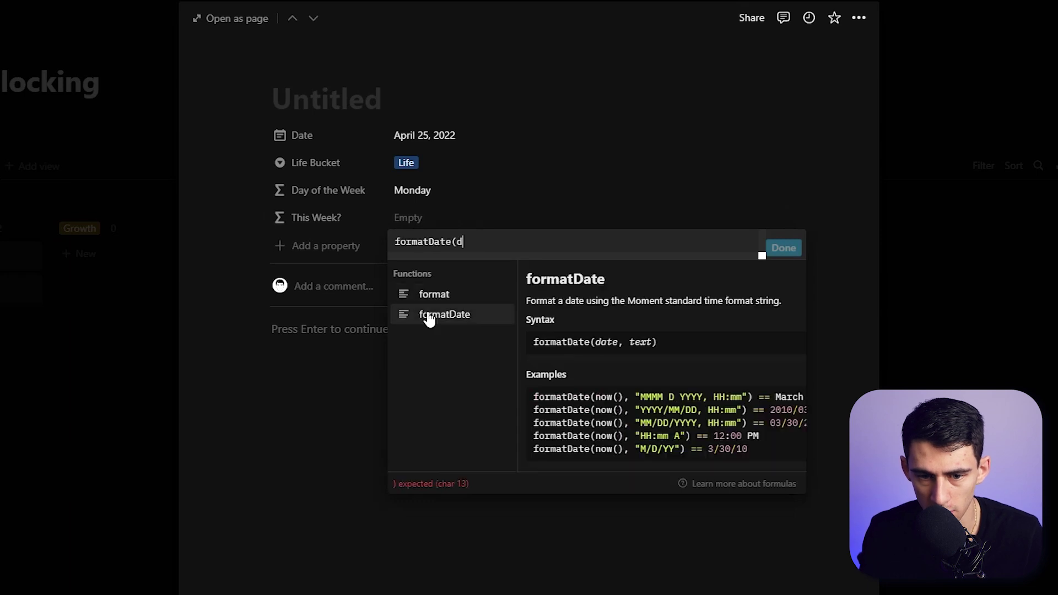
type("prop(\"date")
left_click(438, 306)
type(", \"w\") == f")
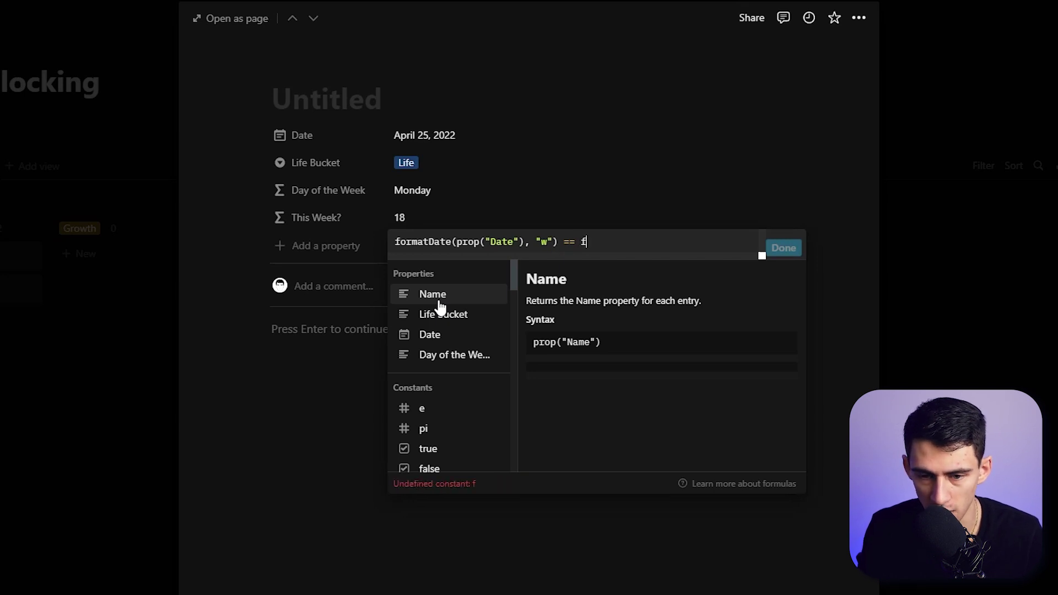
type("ormatDate(now(), \"w\")) ?")
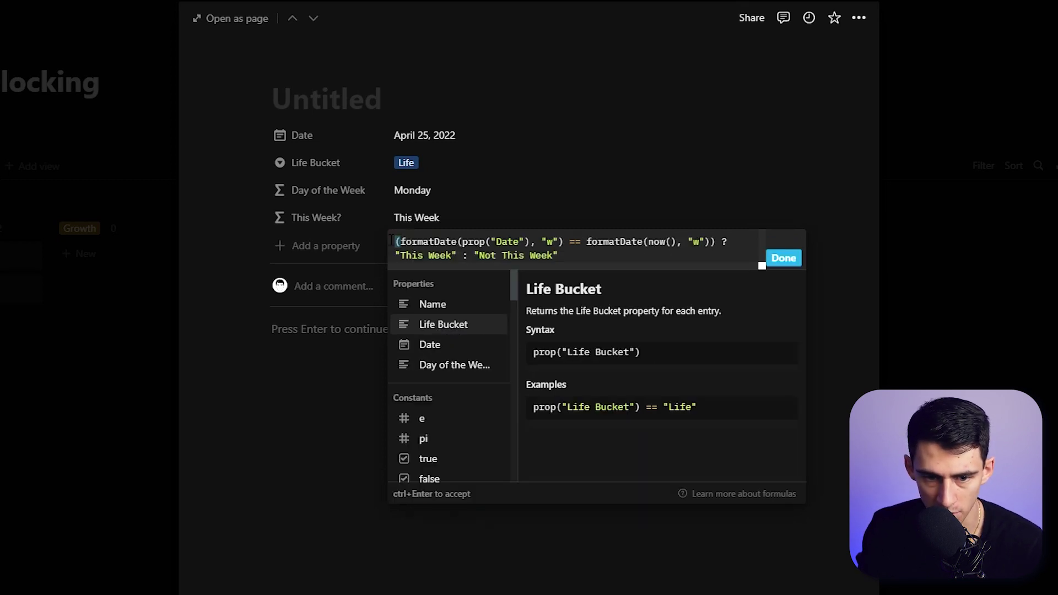
left_click(784, 259)
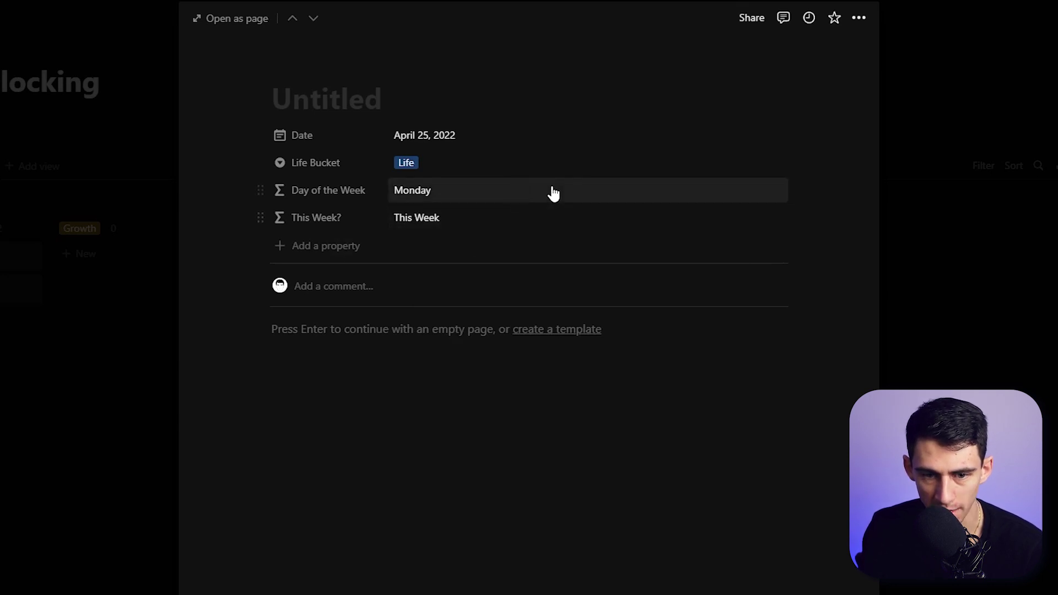
left_click(455, 135)
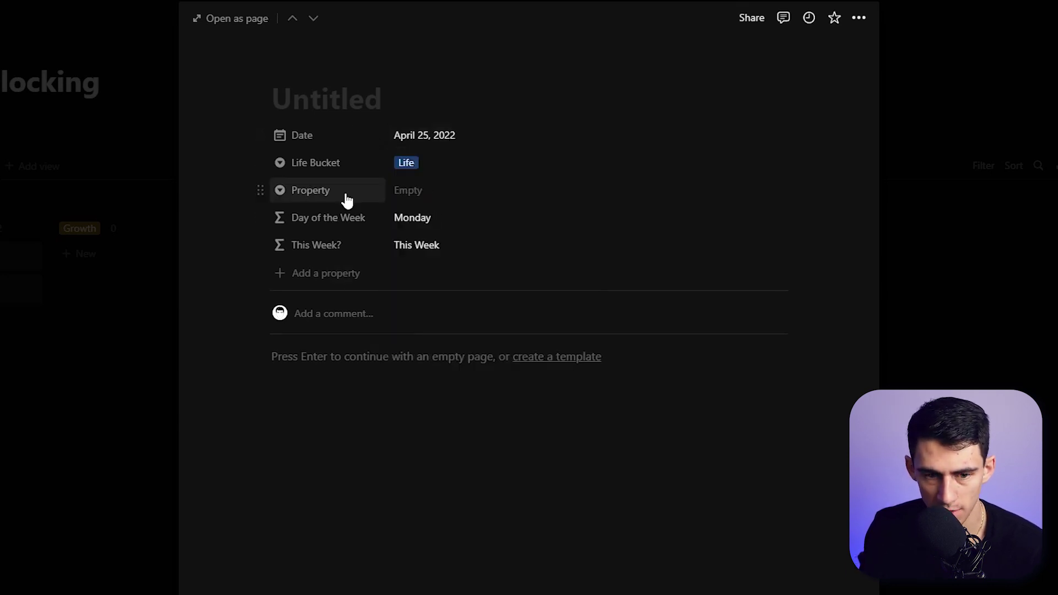
- Make a Time of Day select with Morning, Afternoon, Evening options, set to Evening
left_click(380, 181)
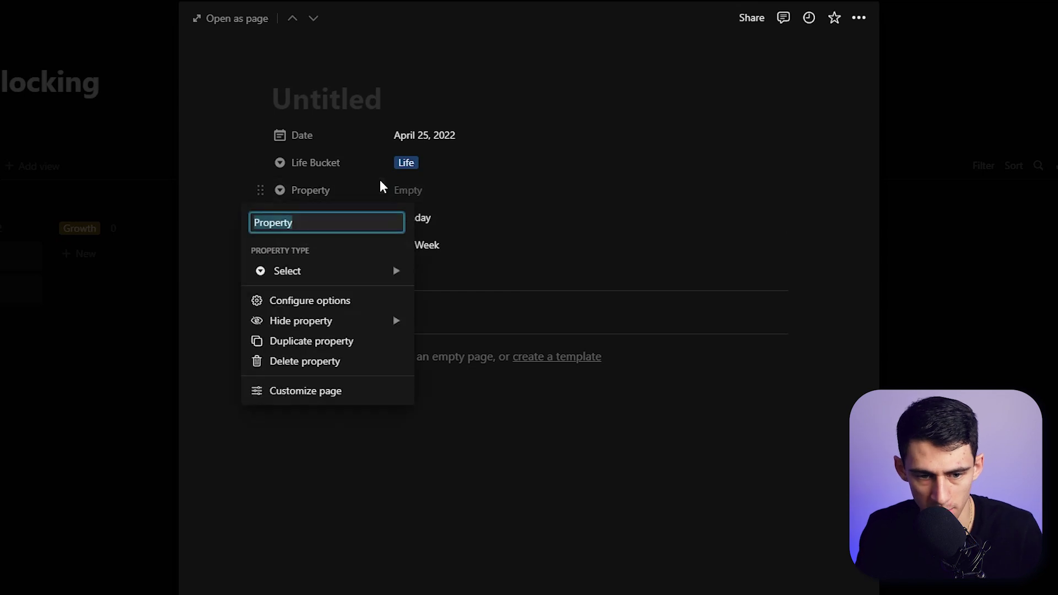
type("Time of Day")
left_click(416, 189)
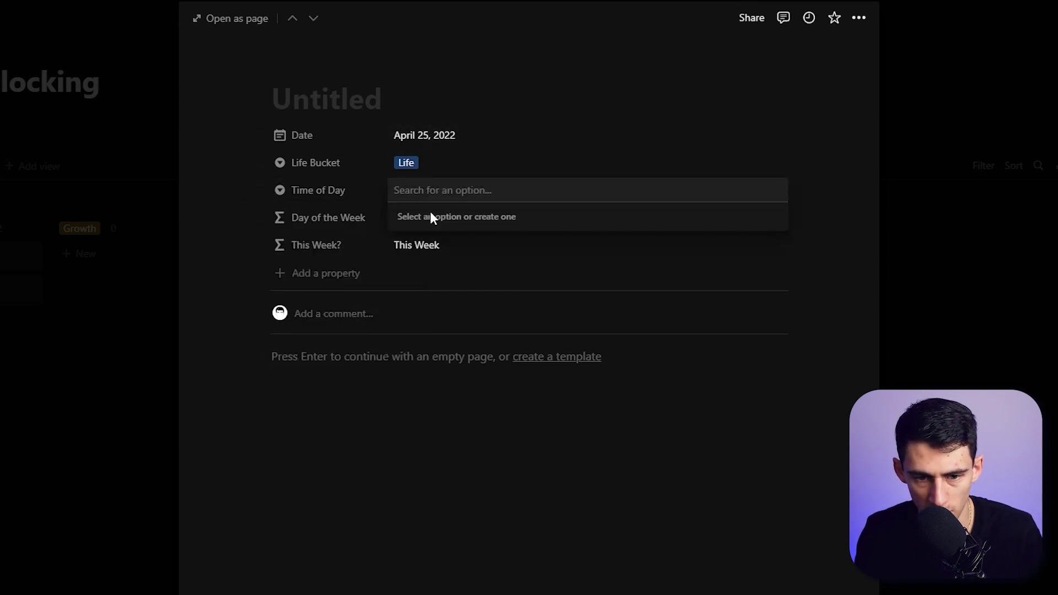
type("Morning")
key("Return")
type("Afternoon")
key("Return")
type("Eve")
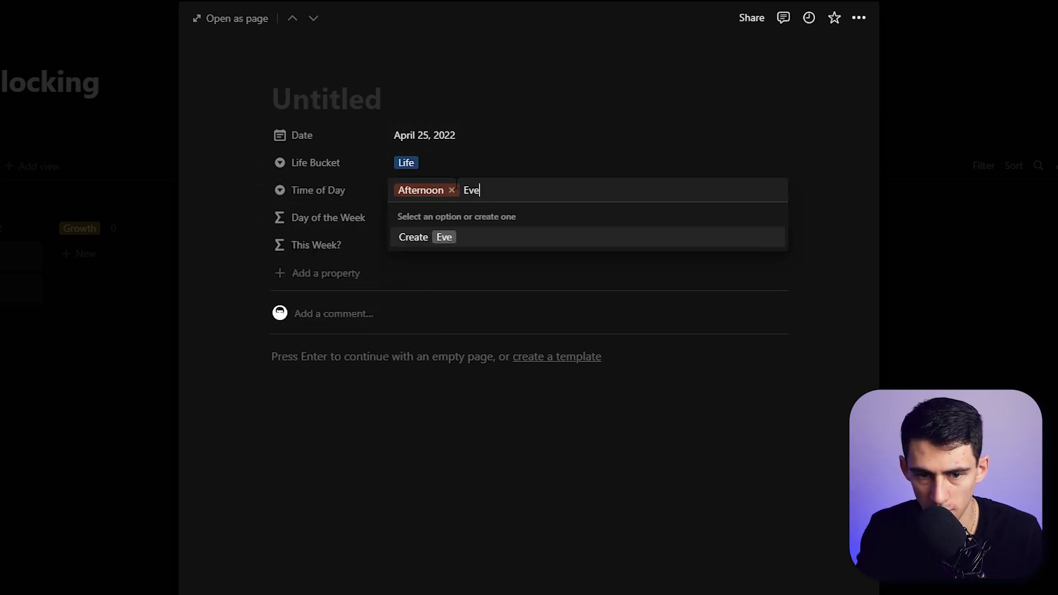
type("ning")
key("Return")
- Add a text property named Time and move it up beneath Date
left_click(328, 273)
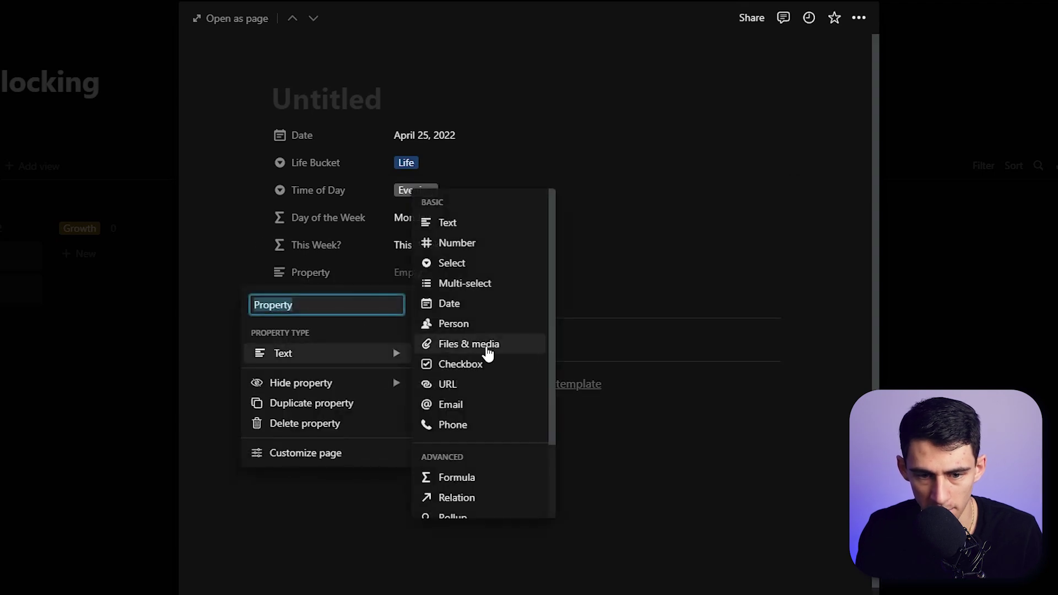
left_click(468, 226)
left_click(342, 278)
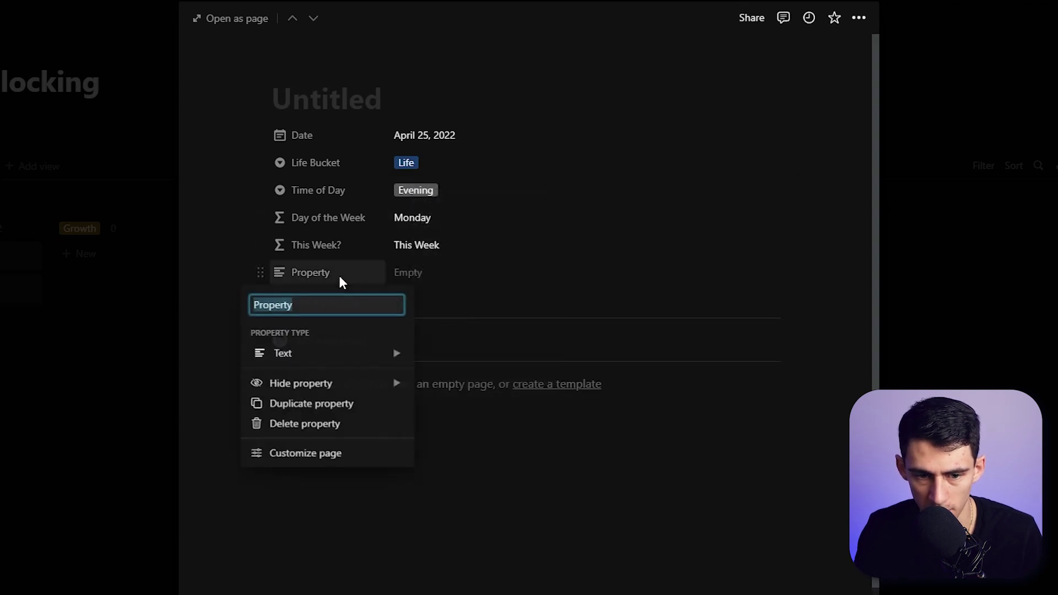
type("Time")
key("Return")
left_click_drag(335, 273, 357, 175)
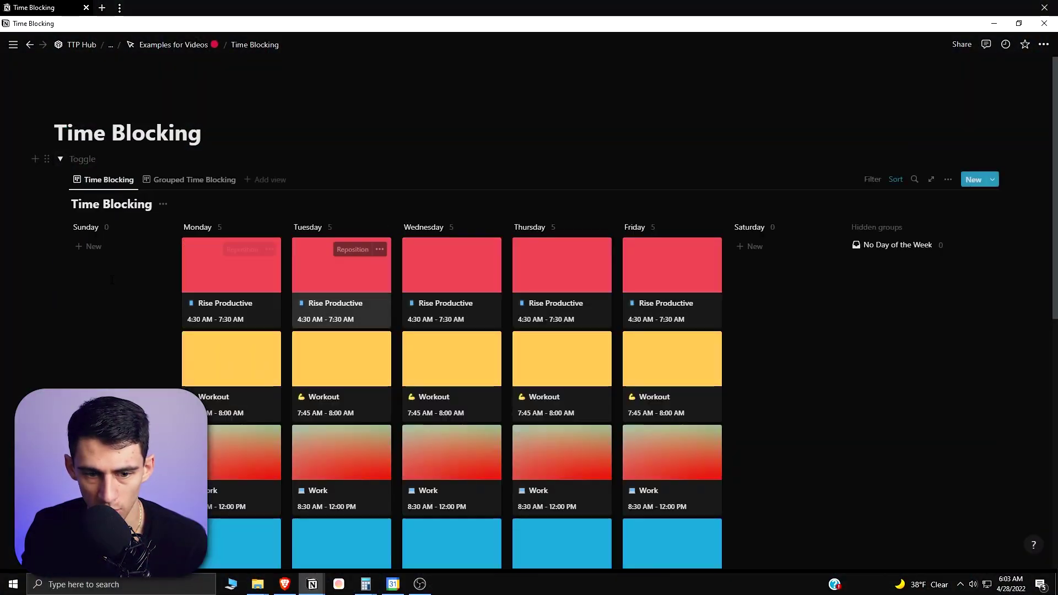
- Group the Time Blocking board by the Day of the Week formula
left_click(60, 164)
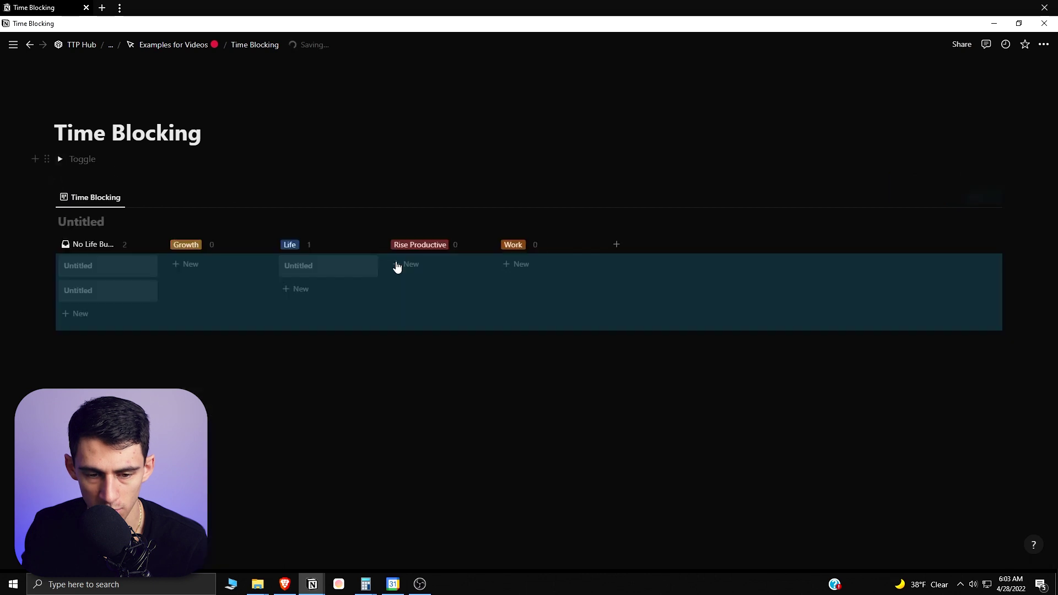
left_click(951, 198)
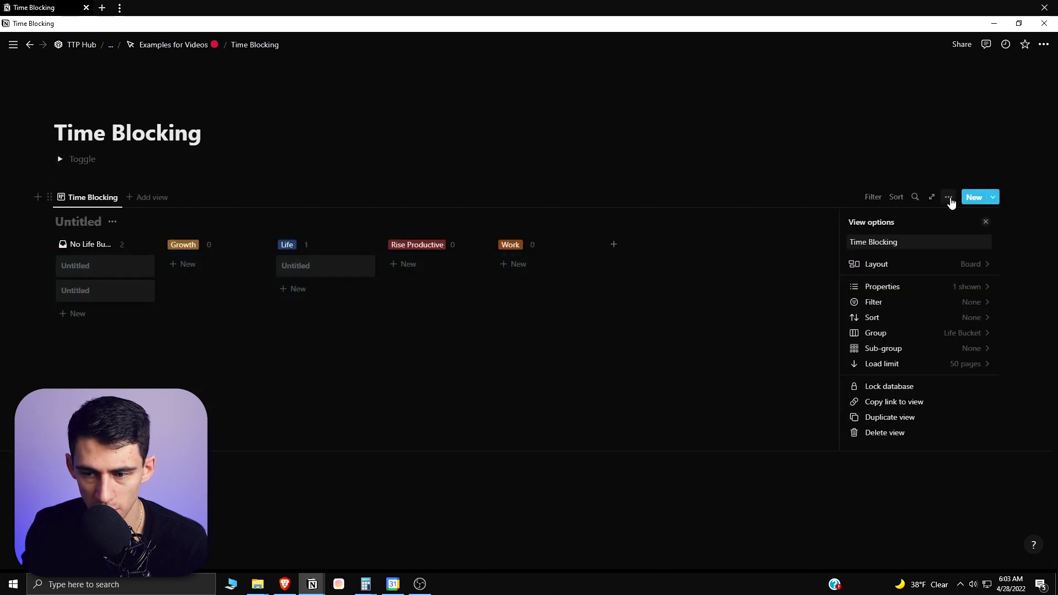
left_click(882, 333)
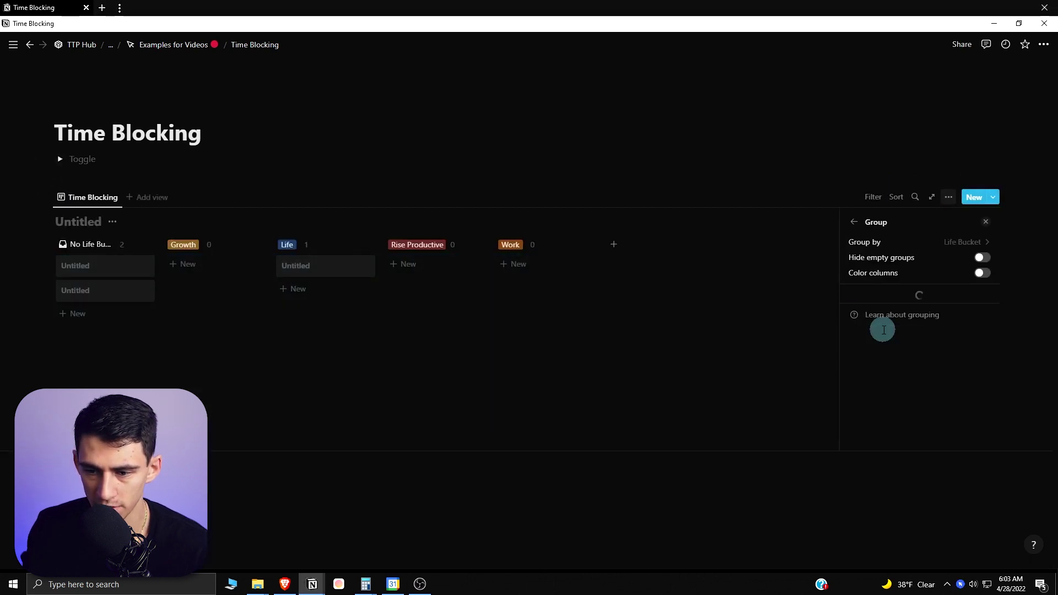
left_click(918, 242)
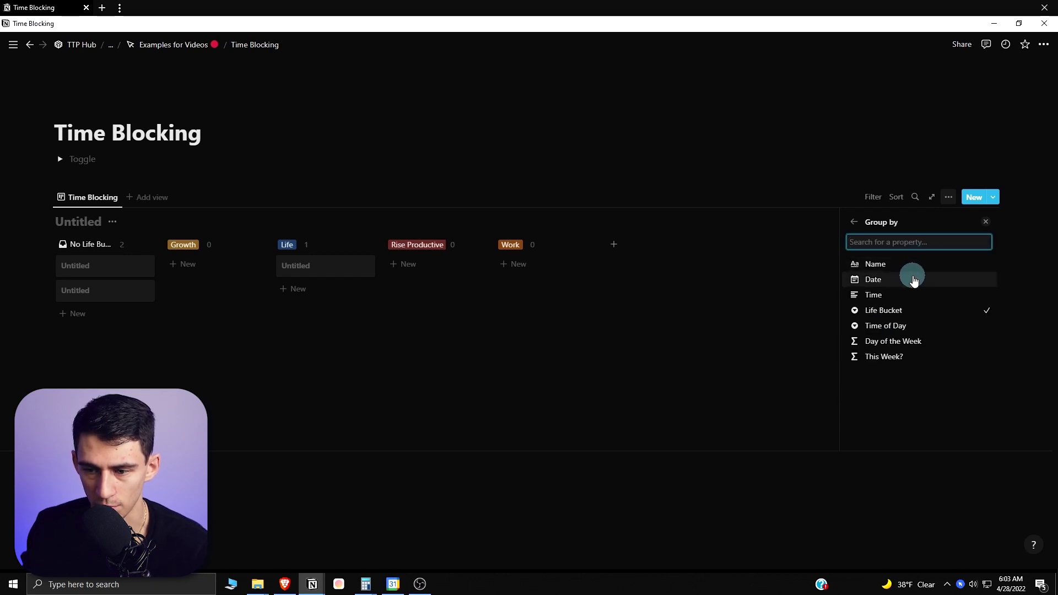
left_click(876, 340)
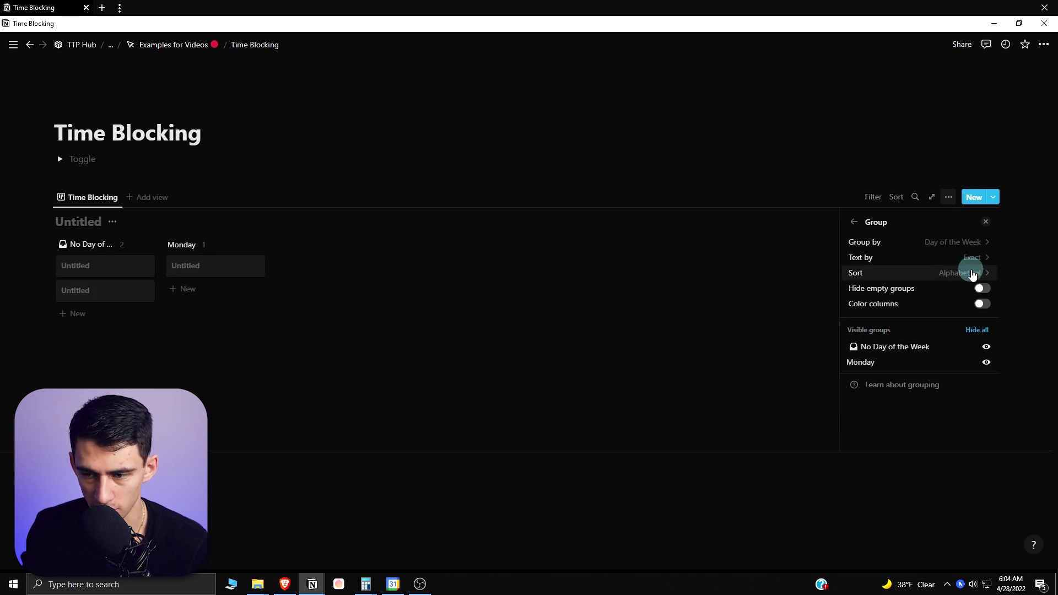
- Set group ordering to Manual and open the Monday entry
left_click(969, 272)
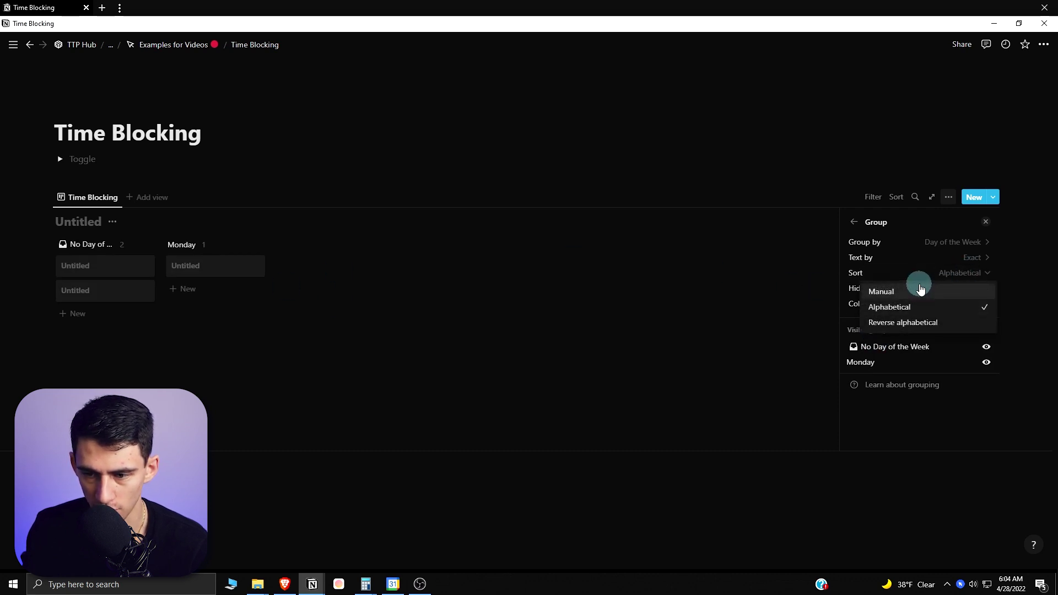
left_click(921, 290)
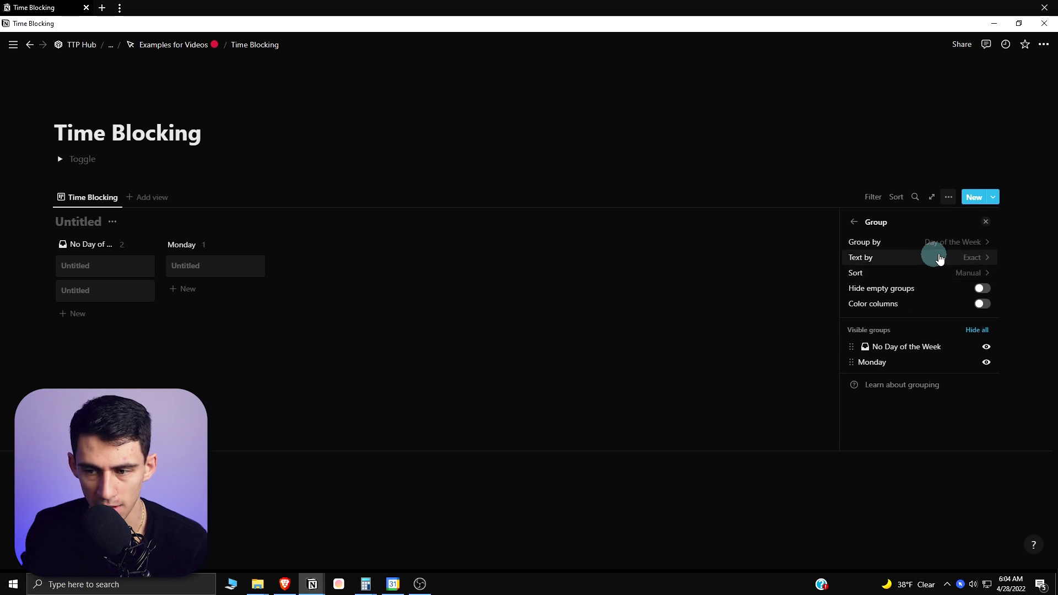
left_click(944, 258)
left_click(204, 265)
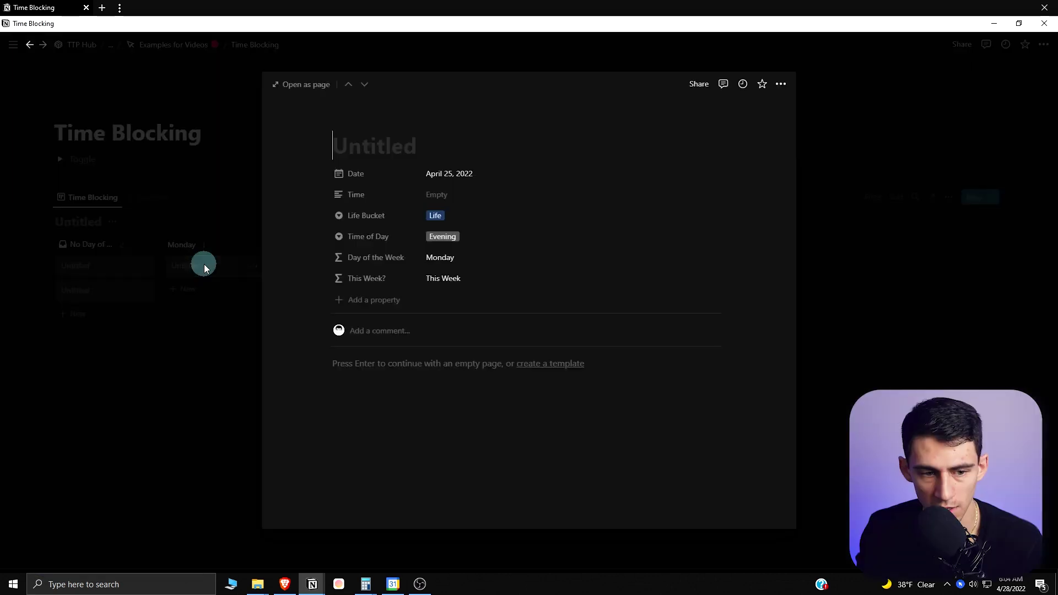
mouse_move(375, 145)
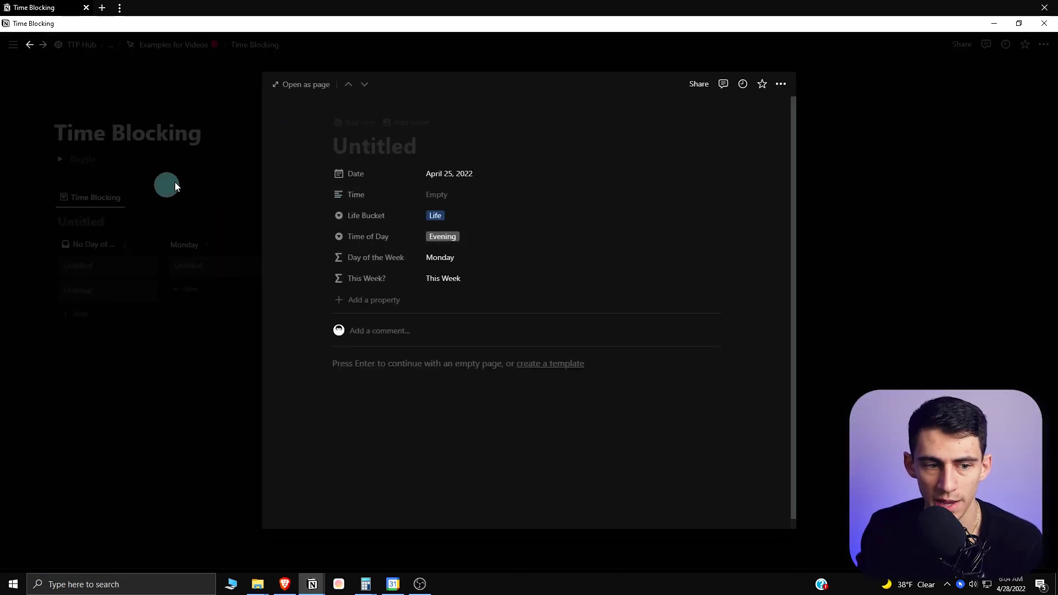
- Duplicate the Monday card several times, delete the no-weekday cards and hide their group
left_click(283, 215)
right_click(187, 271)
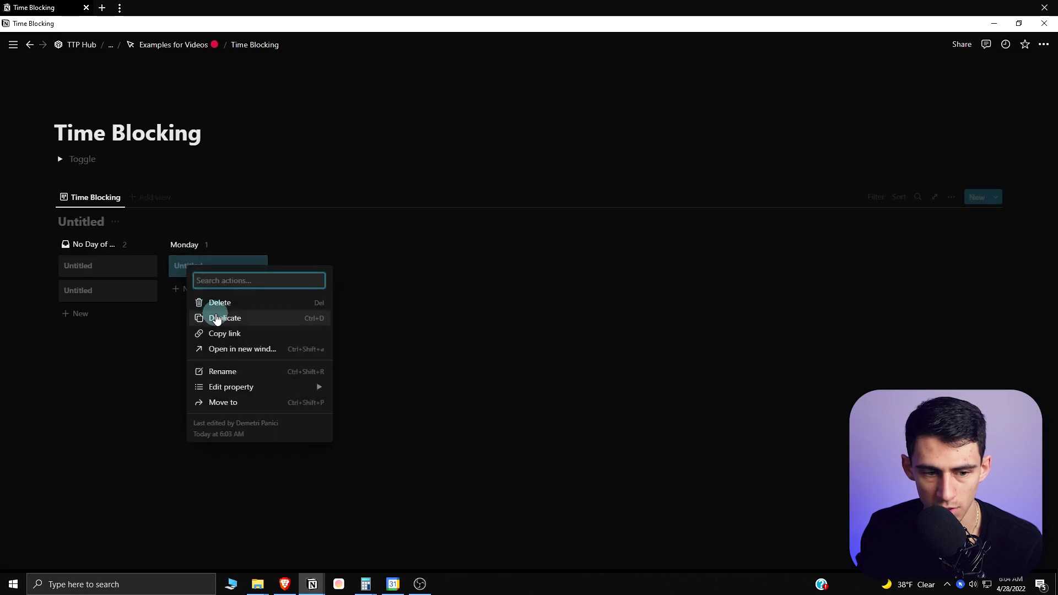
left_click(217, 314)
key("ctrl+d")
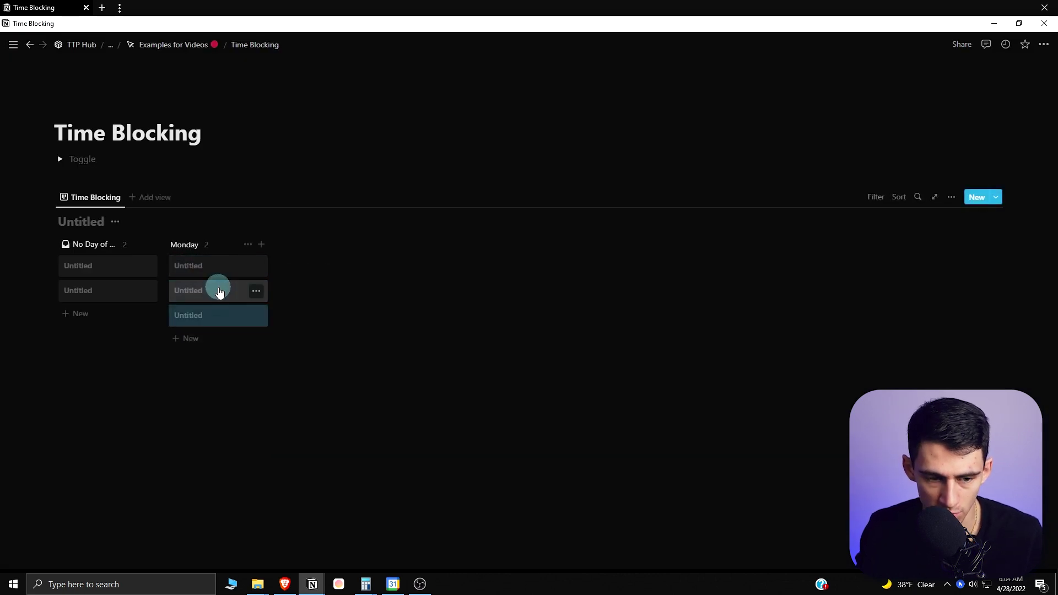
key("ctrl+d")
key("ctrl+d")
key("ctrl+d")
left_click_drag(83, 360, 91, 246)
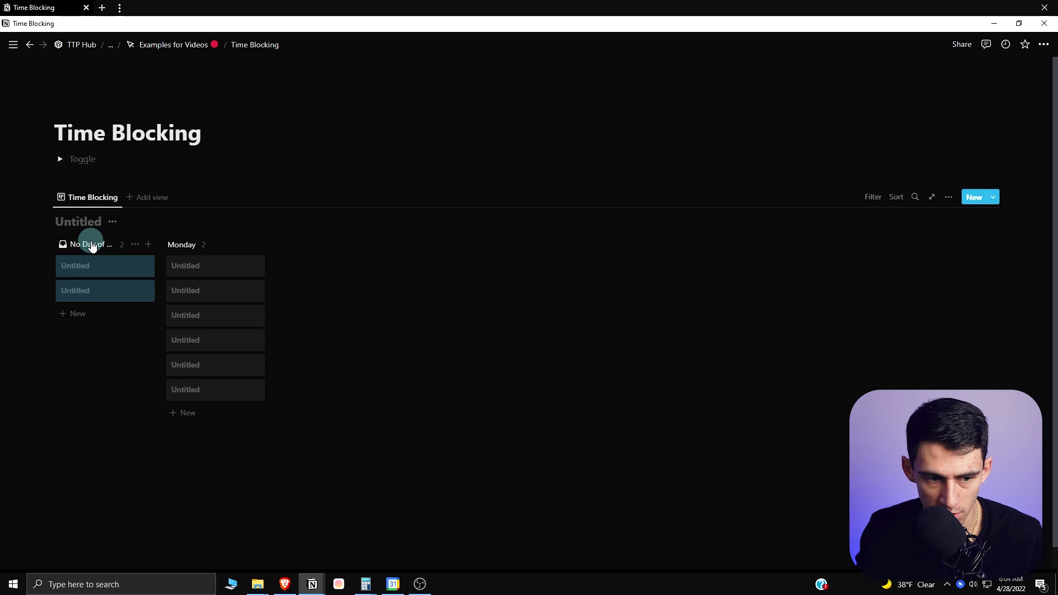
key("Delete")
left_click(135, 244)
left_click(140, 263)
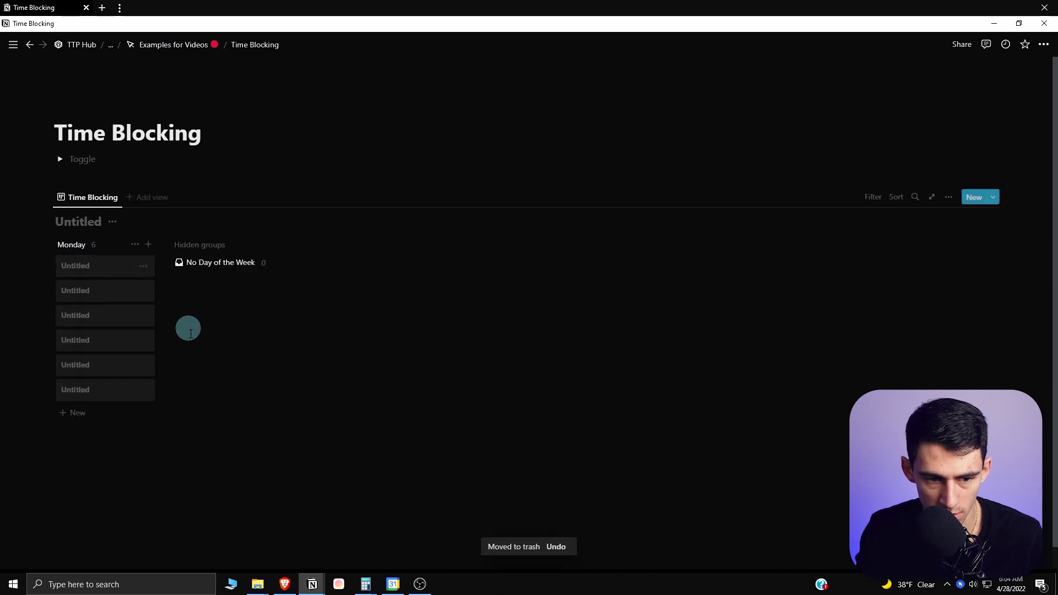
mouse_move(104, 266)
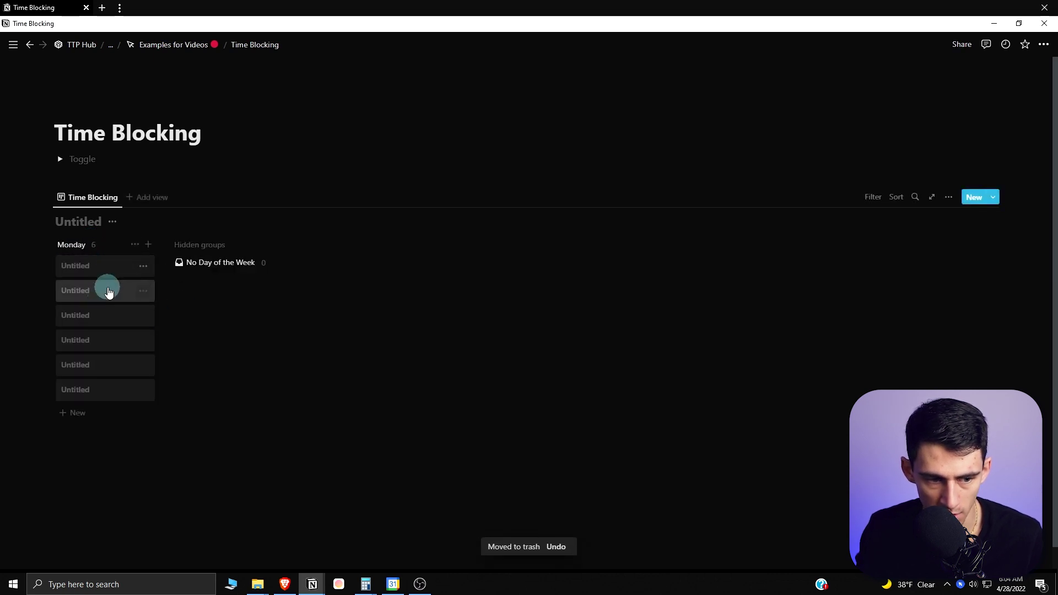
- Give each duplicated card a different weekday date so every day gets a column
right_click(107, 323)
left_click(161, 385)
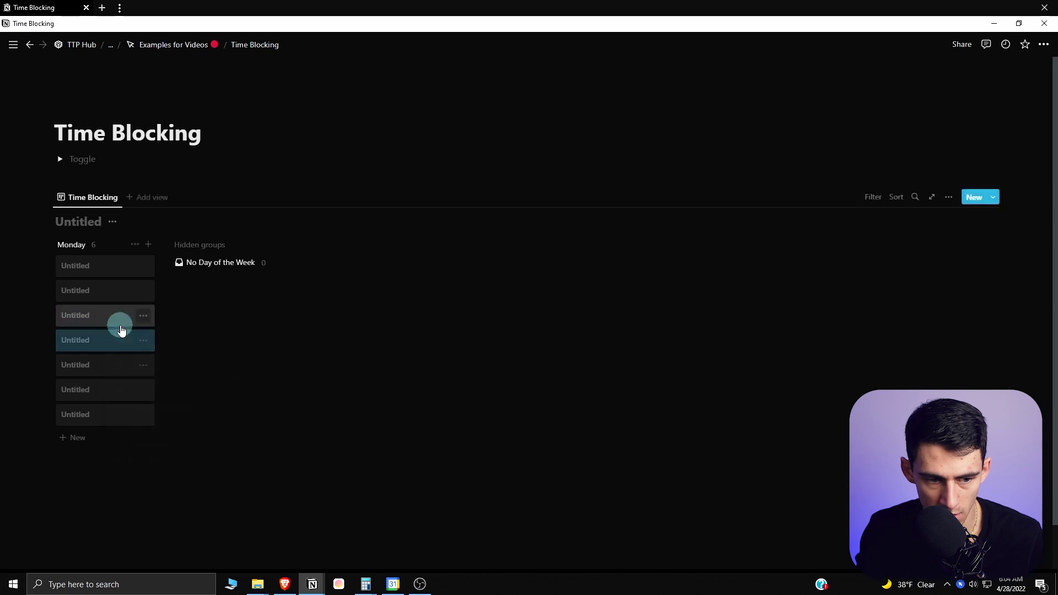
left_click(118, 330)
left_click(491, 173)
left_click(128, 264)
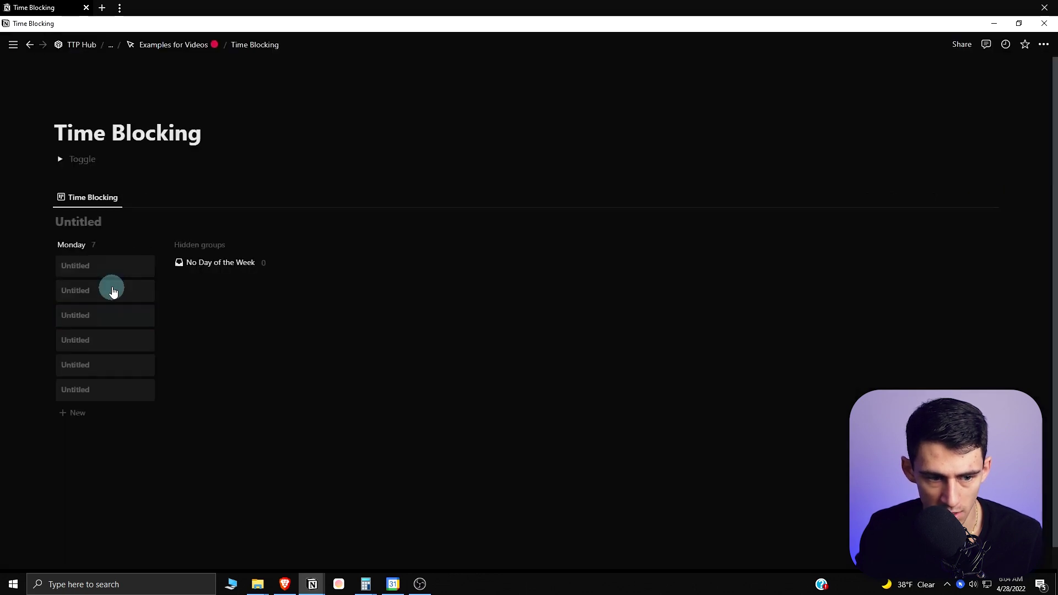
left_click(112, 289)
left_click(501, 172)
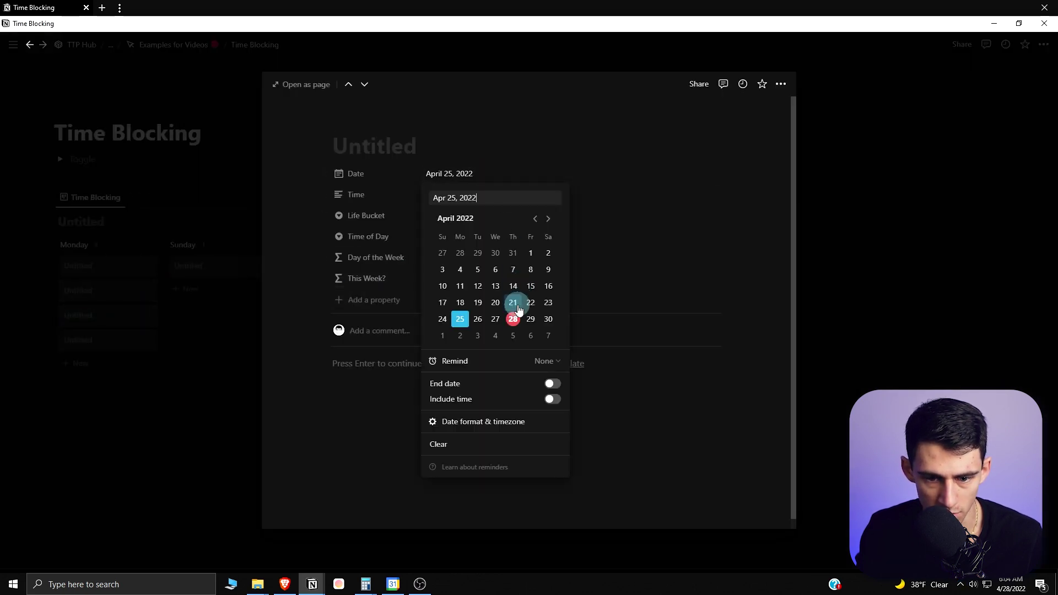
left_click(183, 283)
left_click(133, 281)
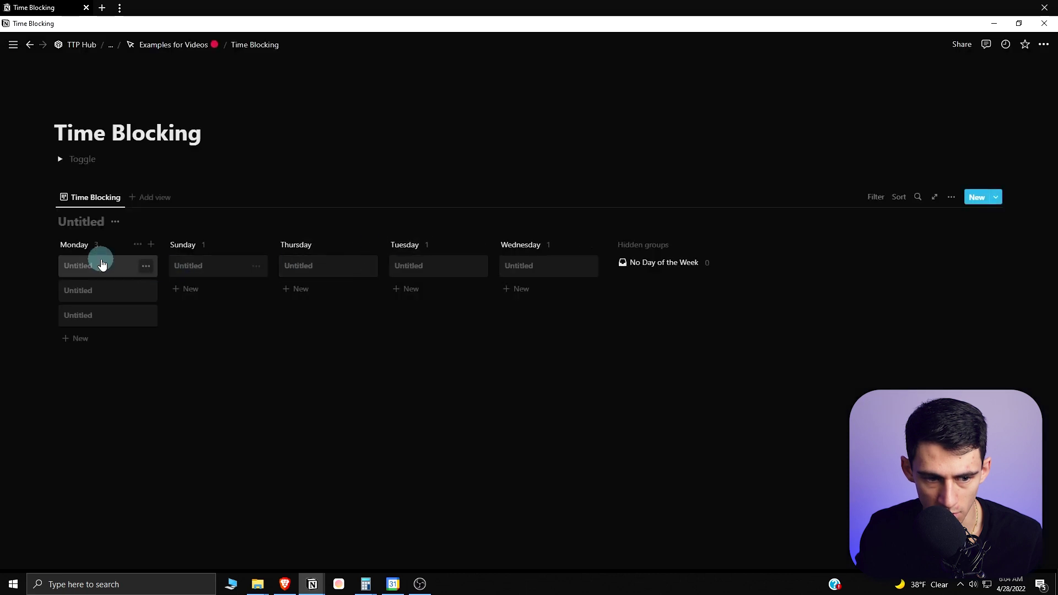
left_click(100, 264)
left_click(530, 178)
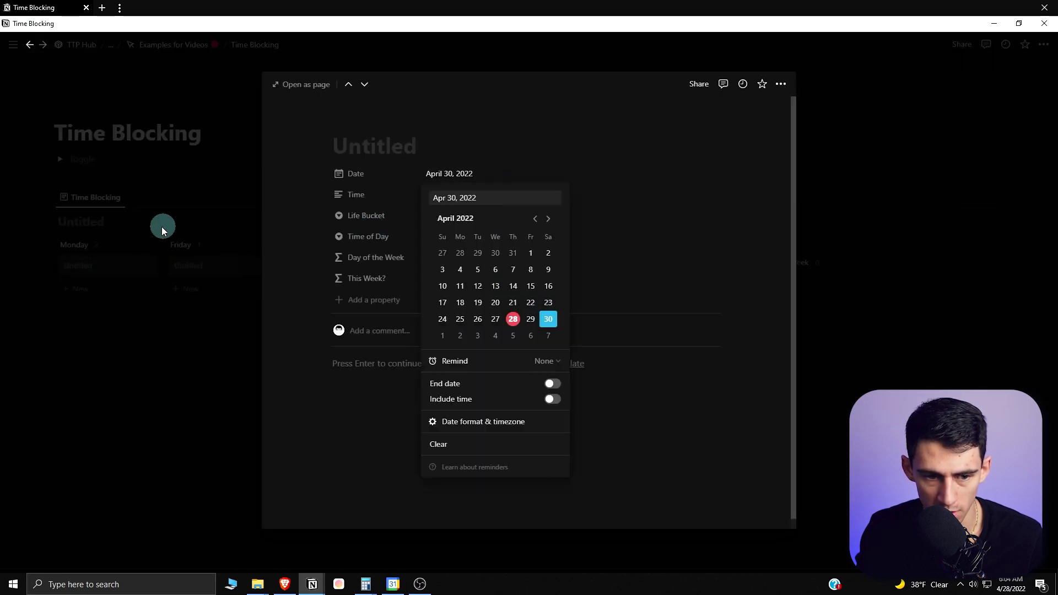
left_click(163, 231)
left_click(127, 253)
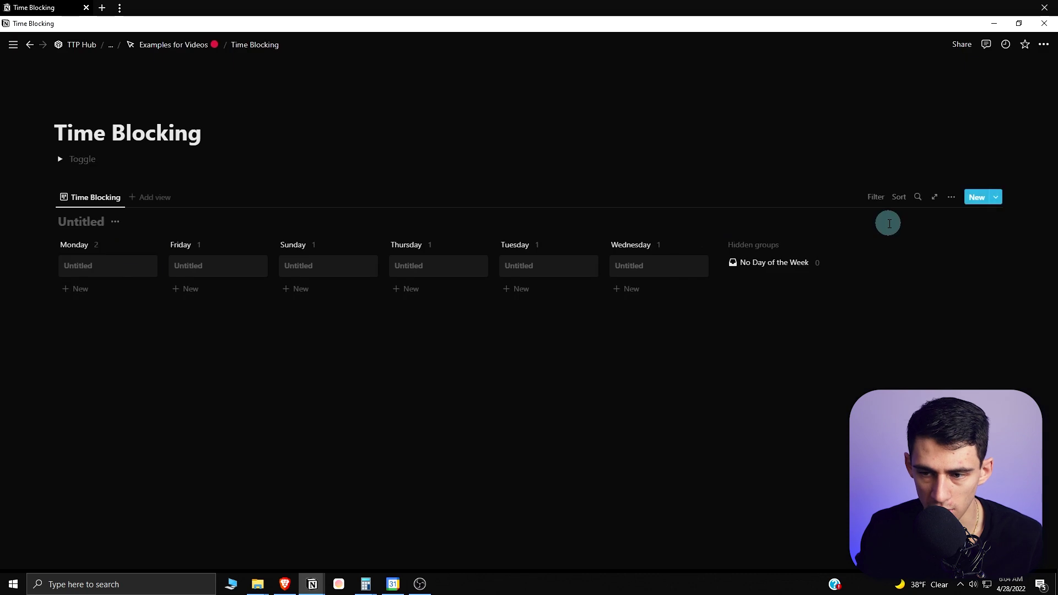
- Reorder the columns Sunday through Saturday with Sunday first
left_click(950, 202)
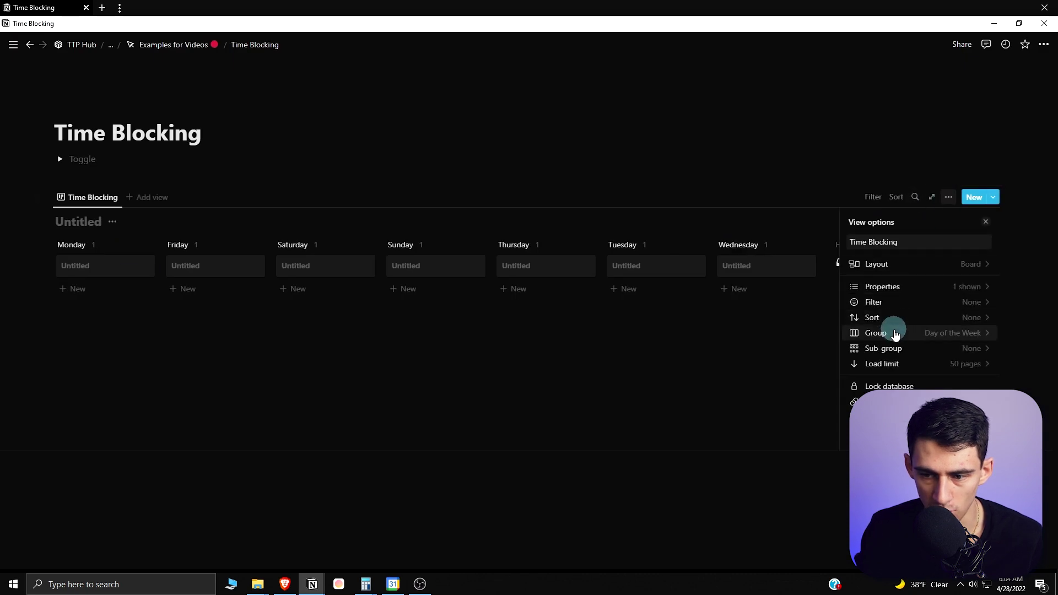
left_click(659, 307)
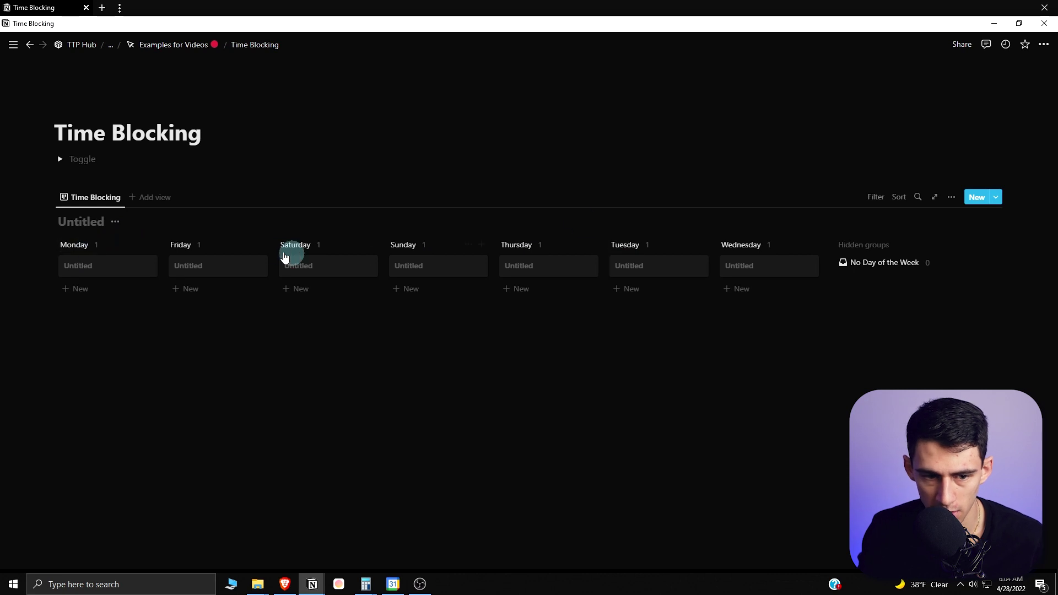
left_click_drag(418, 245, 96, 241)
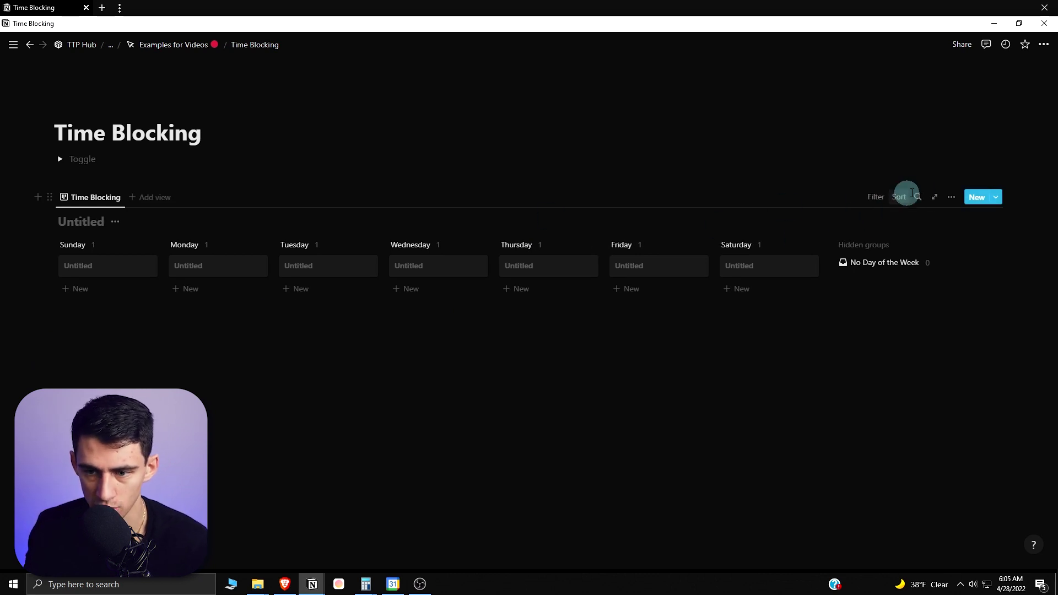
- Show only Name and Time as properties on the board cards
left_click(952, 198)
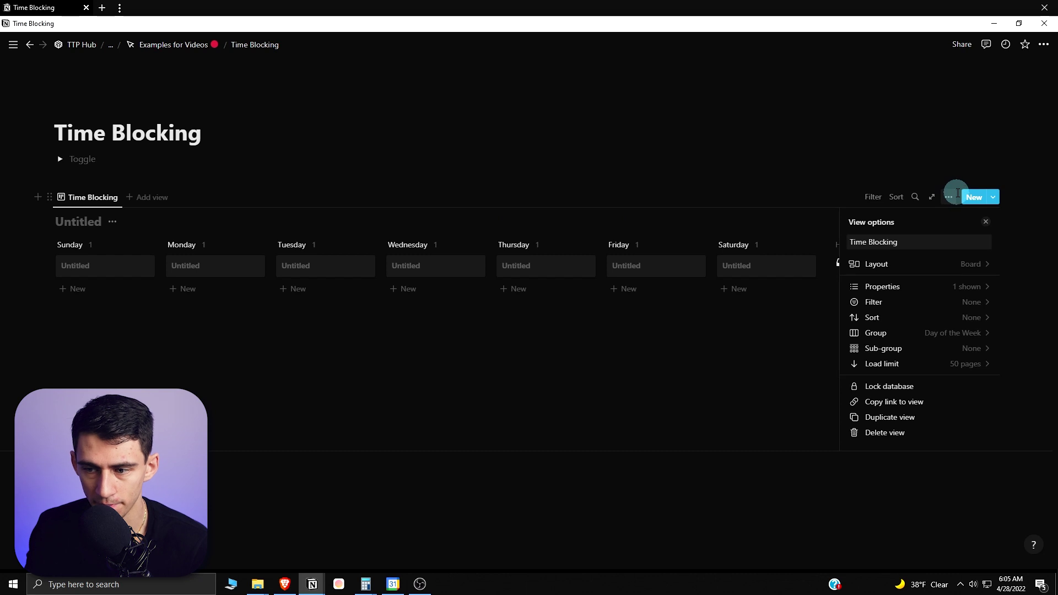
left_click(910, 289)
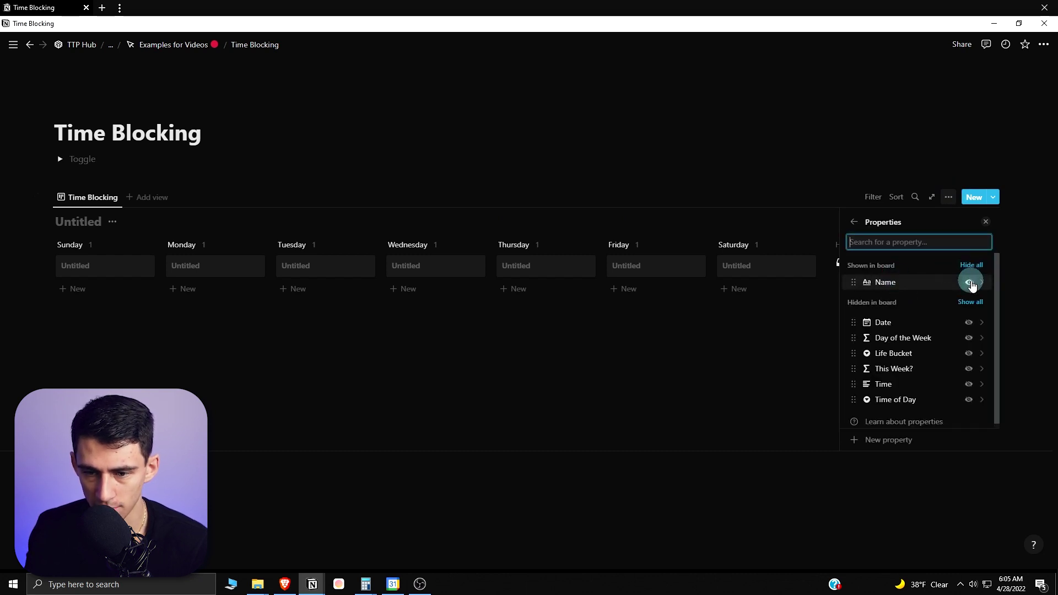
left_click(971, 283)
left_click(976, 283)
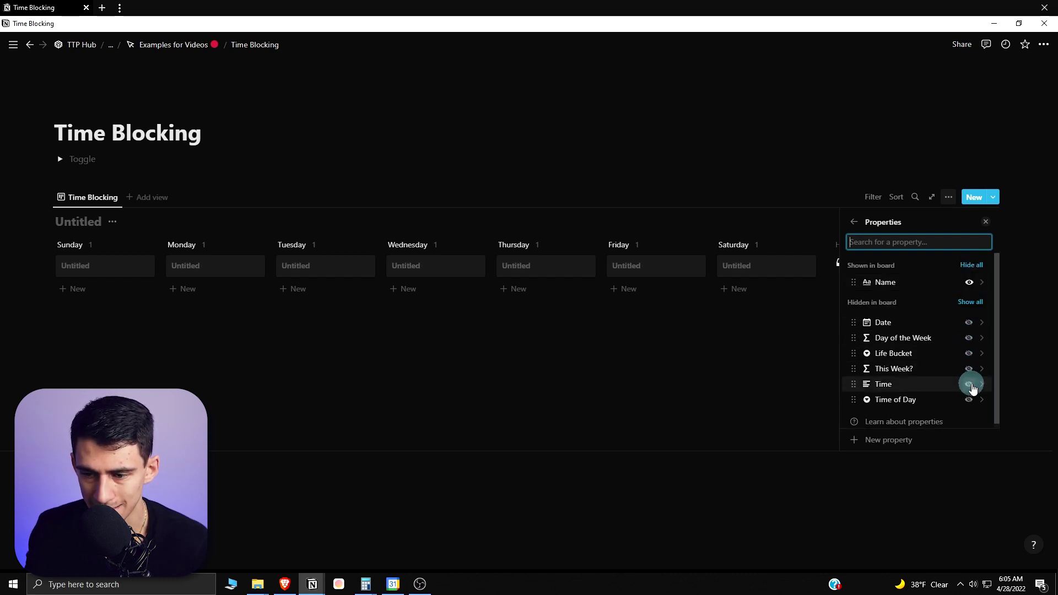
left_click(970, 385)
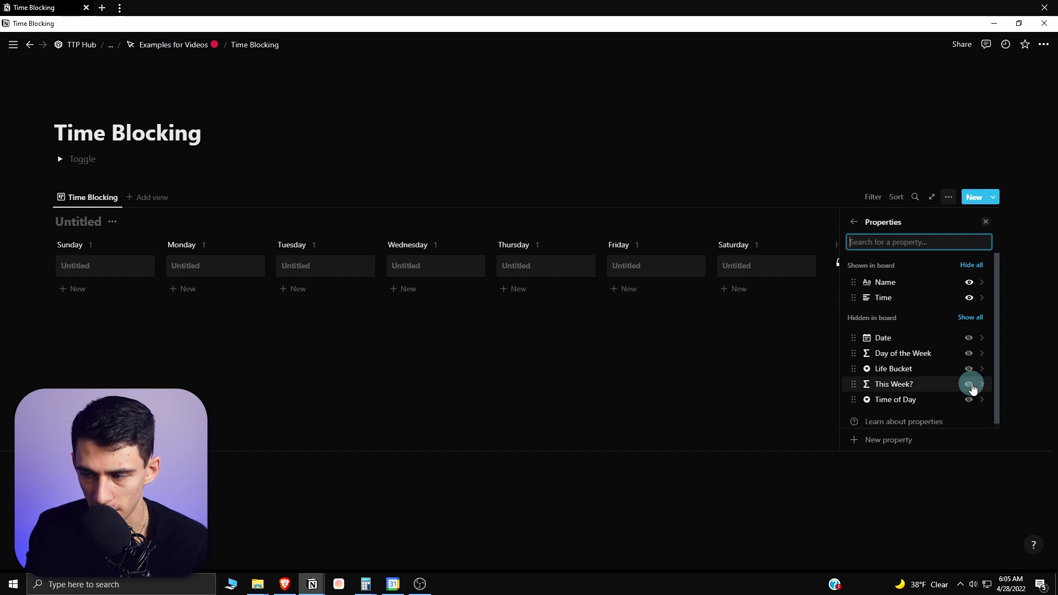
left_click(650, 362)
- Sort the board by Date ascending and save the sort for everyone
left_click(903, 203)
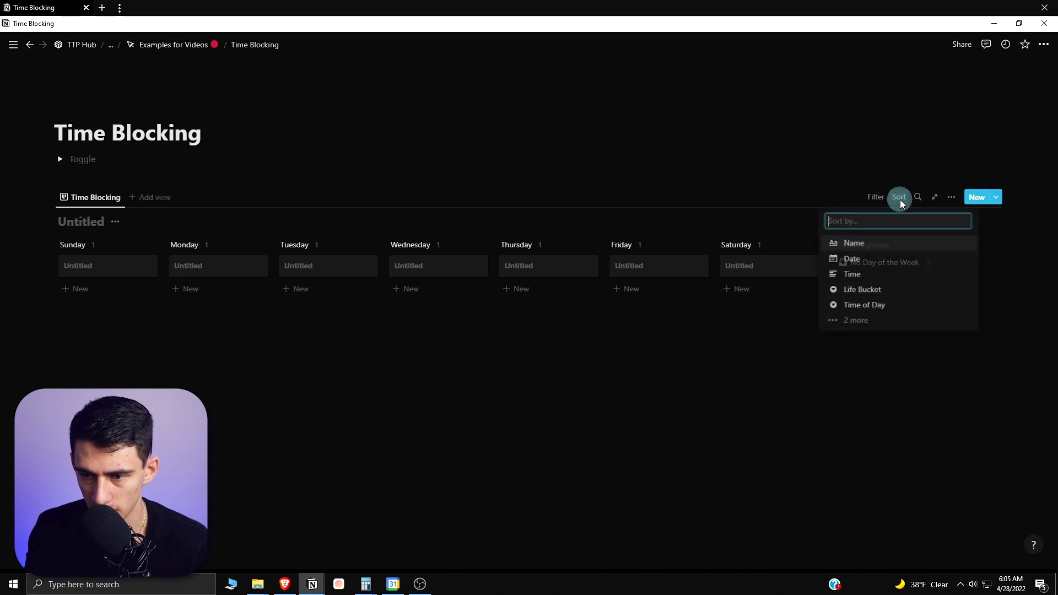
left_click(852, 259)
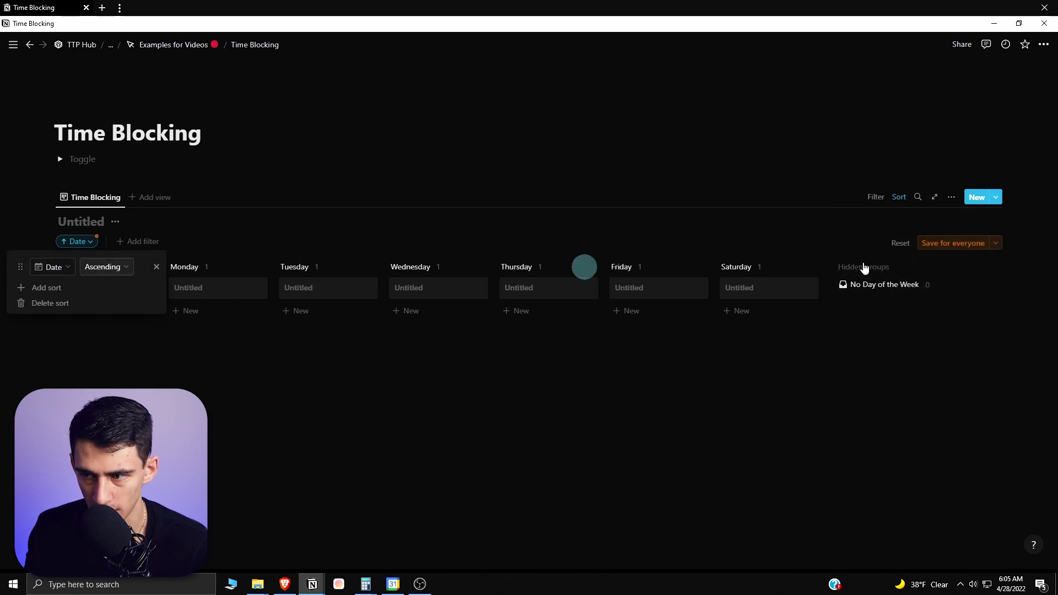
left_click(279, 452)
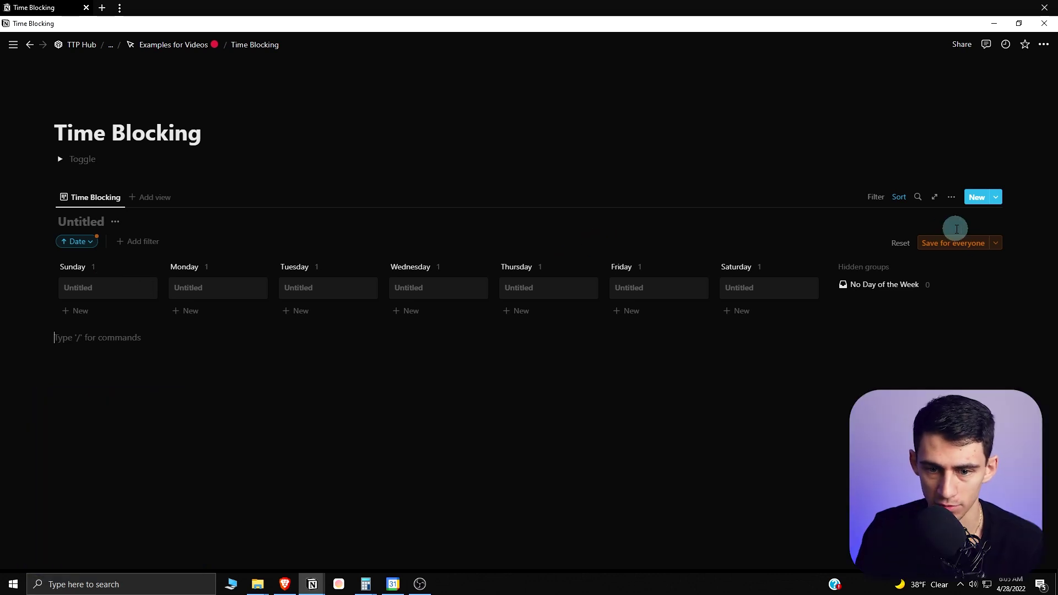
left_click(974, 244)
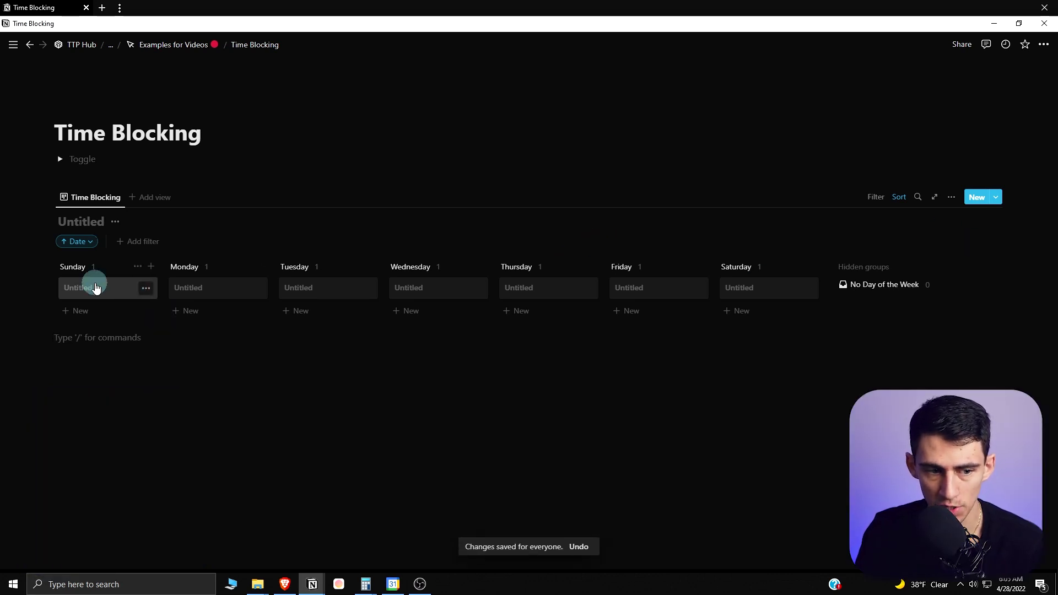
- Title the Monday card Rise Productive with an emoji icon and a solid red cover
left_click(215, 292)
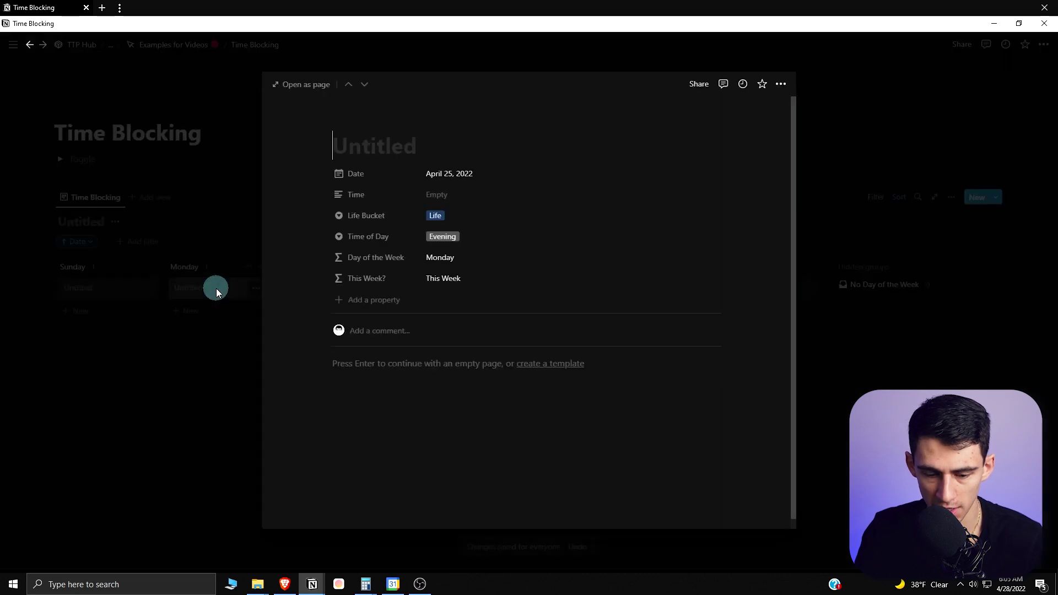
type("This Block")
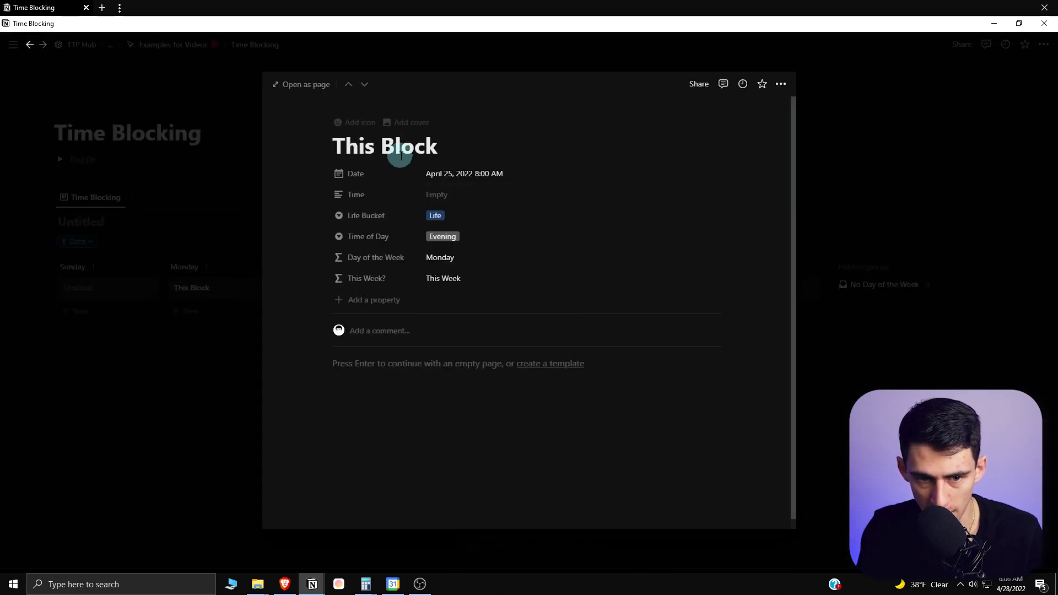
left_click(397, 129)
triple_click(406, 243)
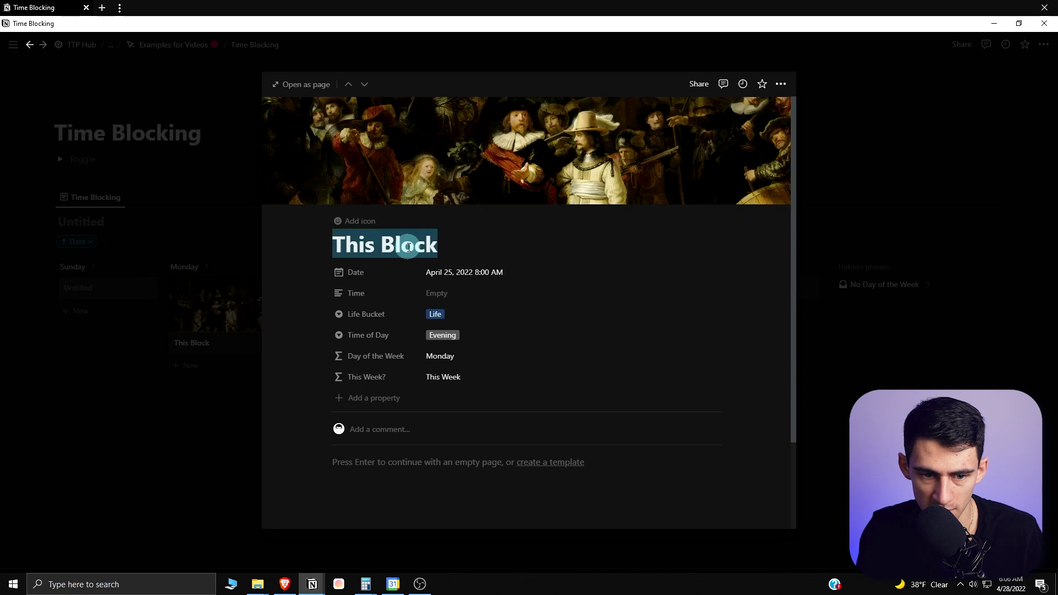
type("Rise")
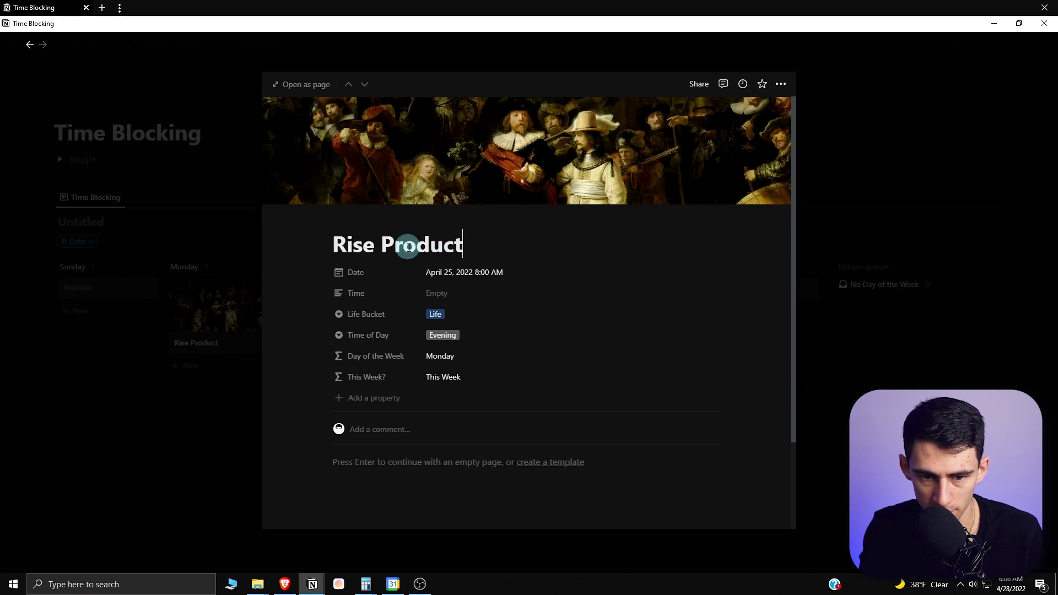
left_click(339, 225)
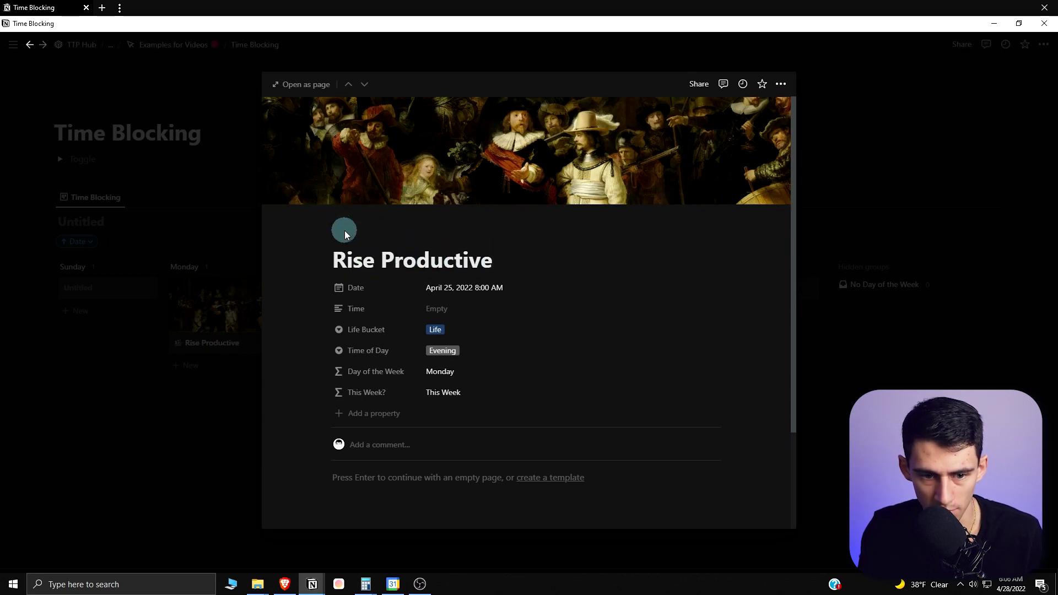
left_click(290, 301)
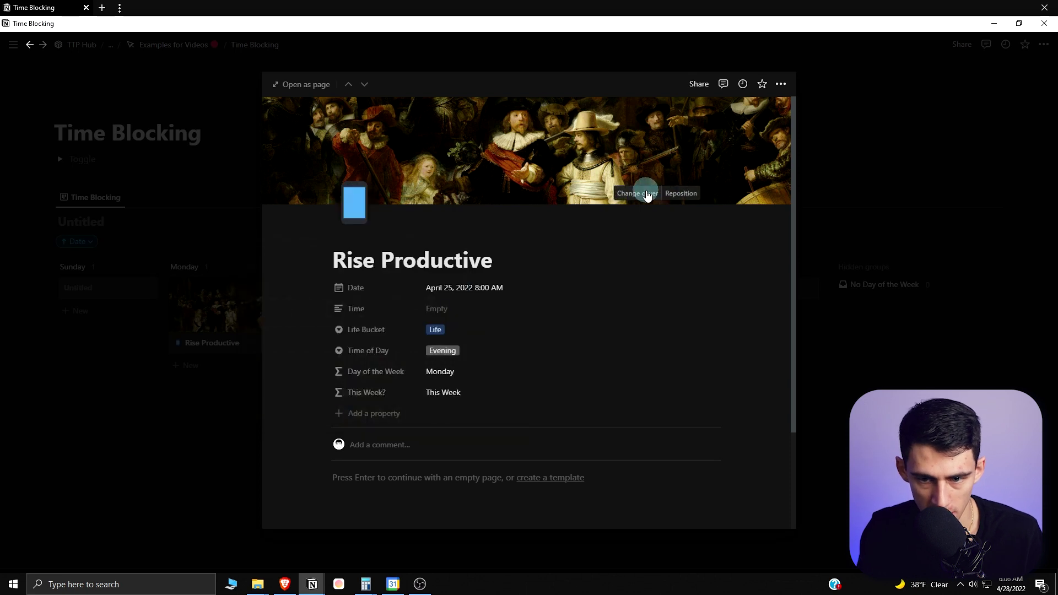
left_click(644, 191)
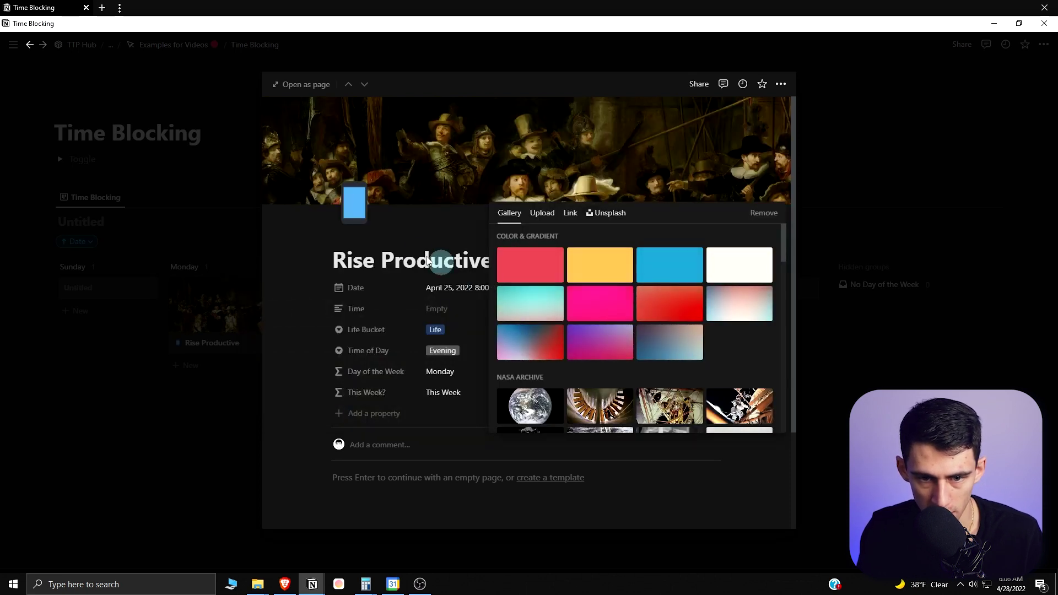
left_click(483, 307)
- Date the block April 25, 2022 4:30 AM and fill its Time range from 4:30 AM
left_click(501, 290)
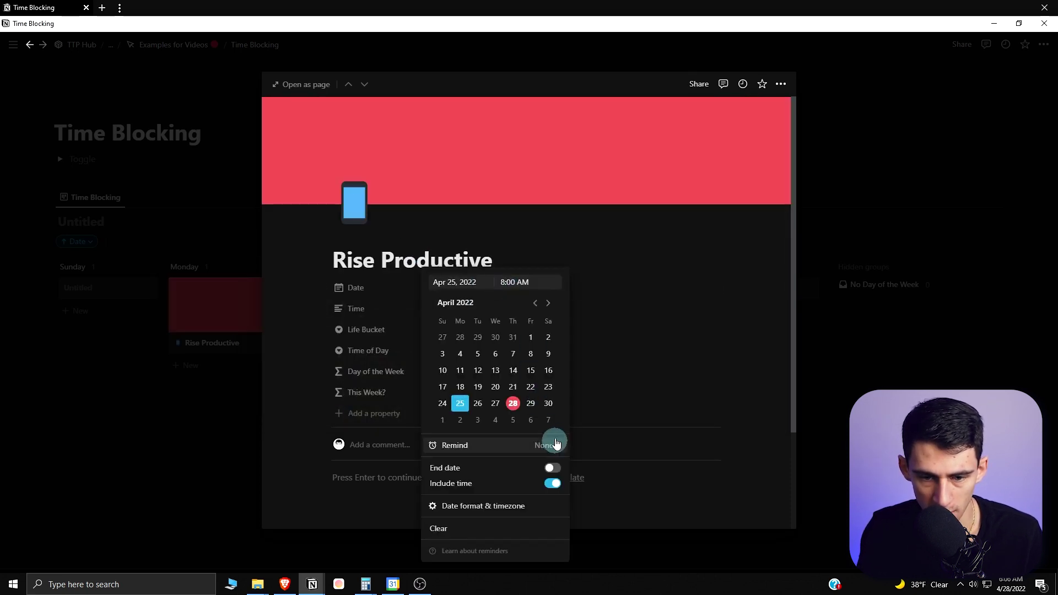
left_click(461, 305)
left_click(498, 291)
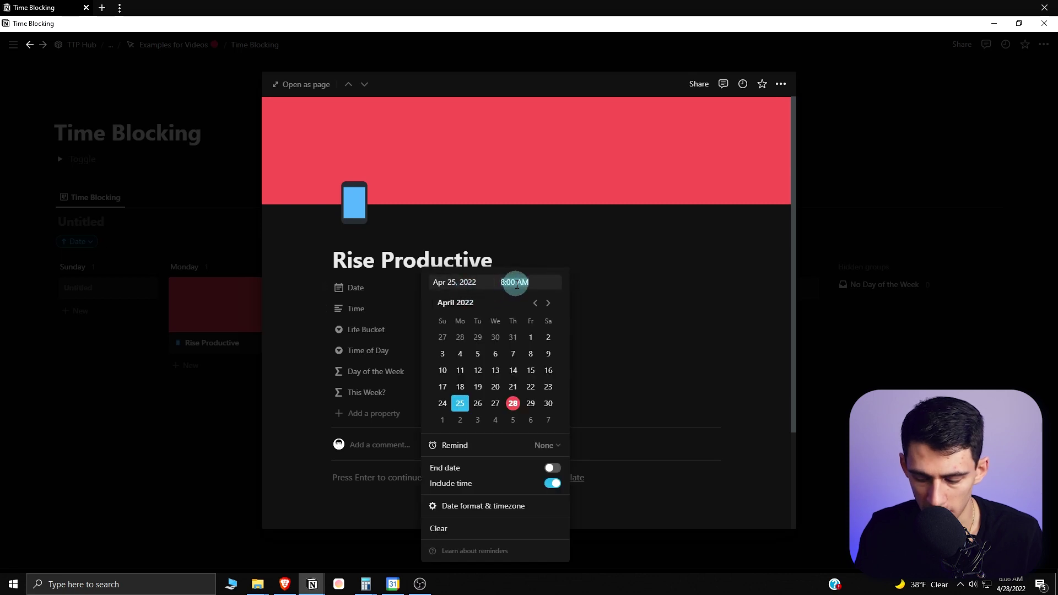
left_click(444, 306)
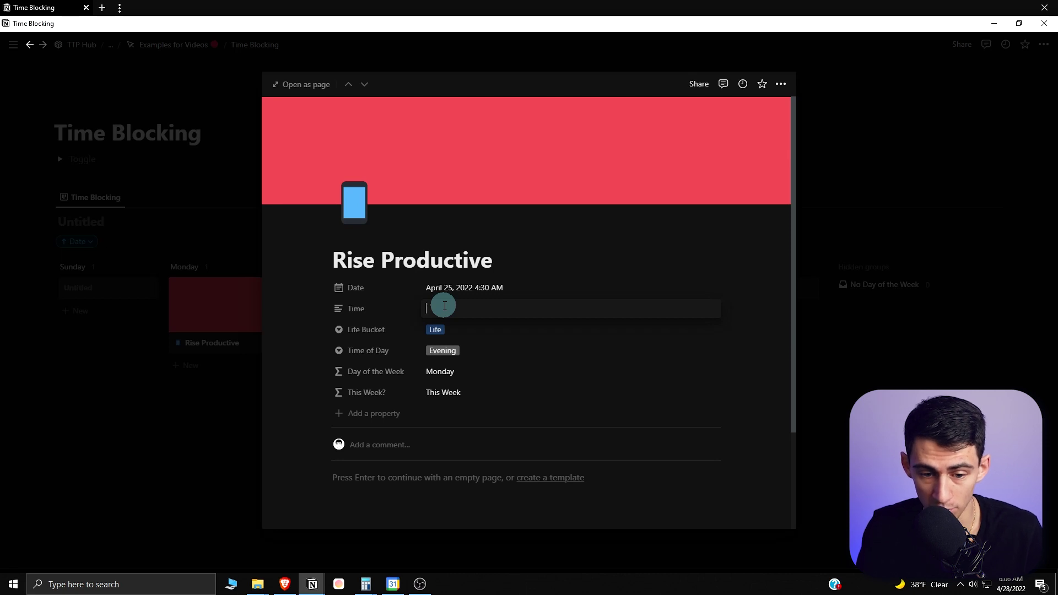
type("4:30 AM - 7:30 A")
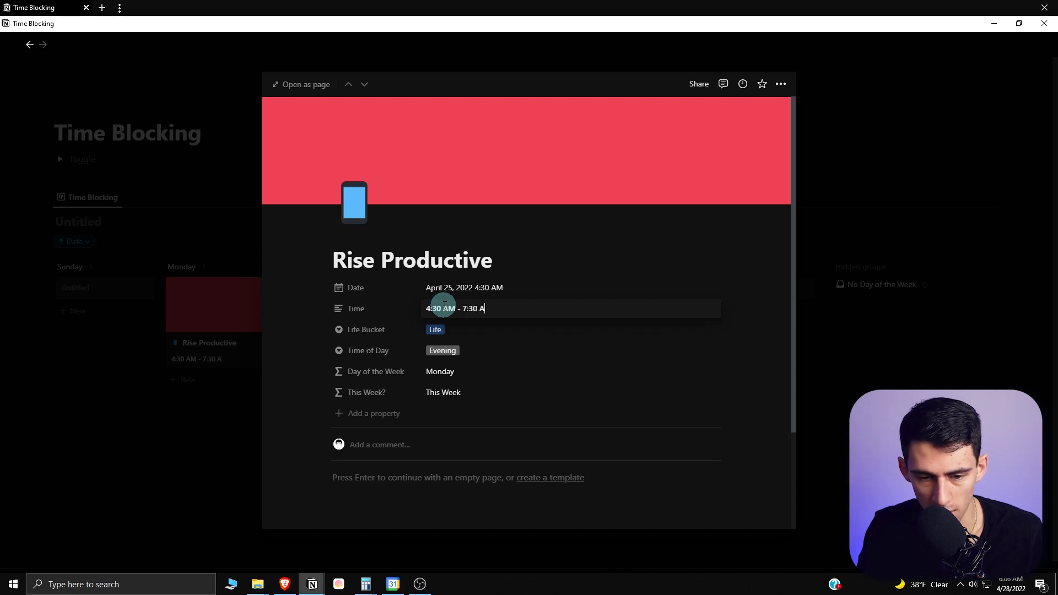
left_click(207, 322)
right_click(210, 323)
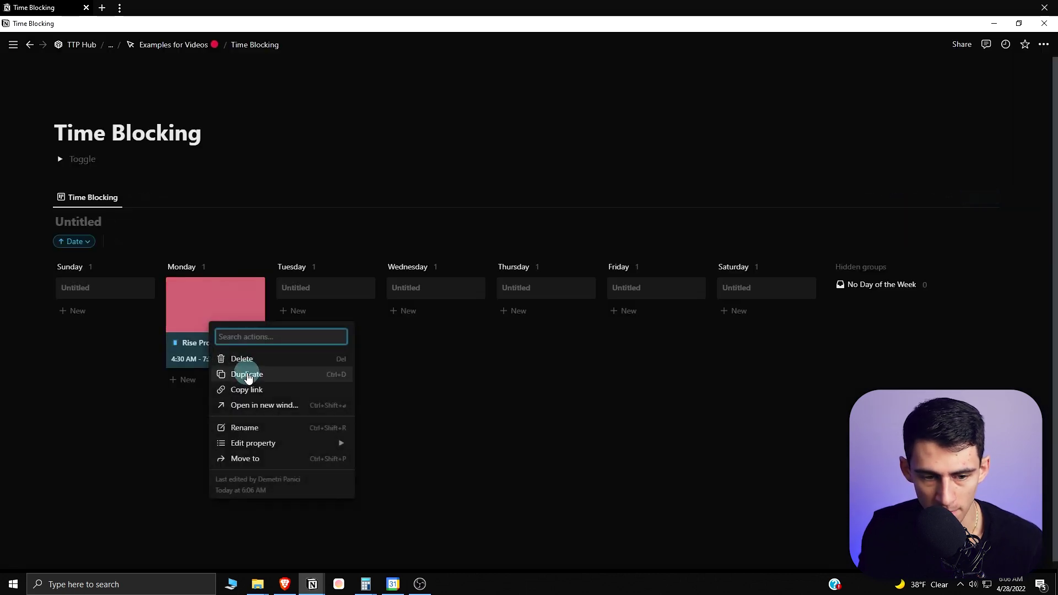
- Duplicate the Rise Productive card and date the copy April 25, 2022 7:45 AM
left_click(247, 375)
left_click(217, 405)
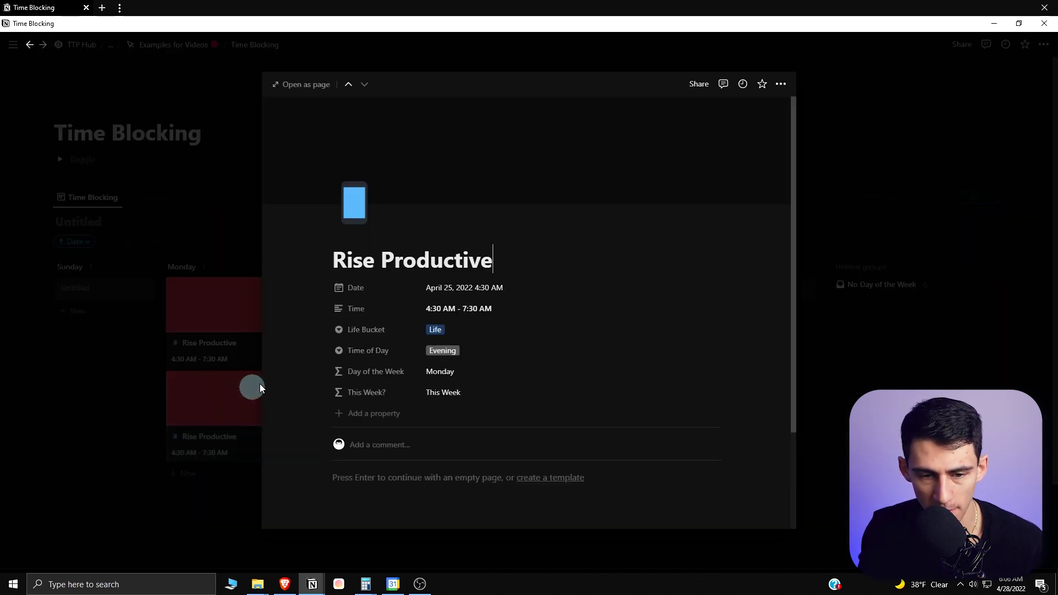
left_click(500, 294)
type("2:00 AM")
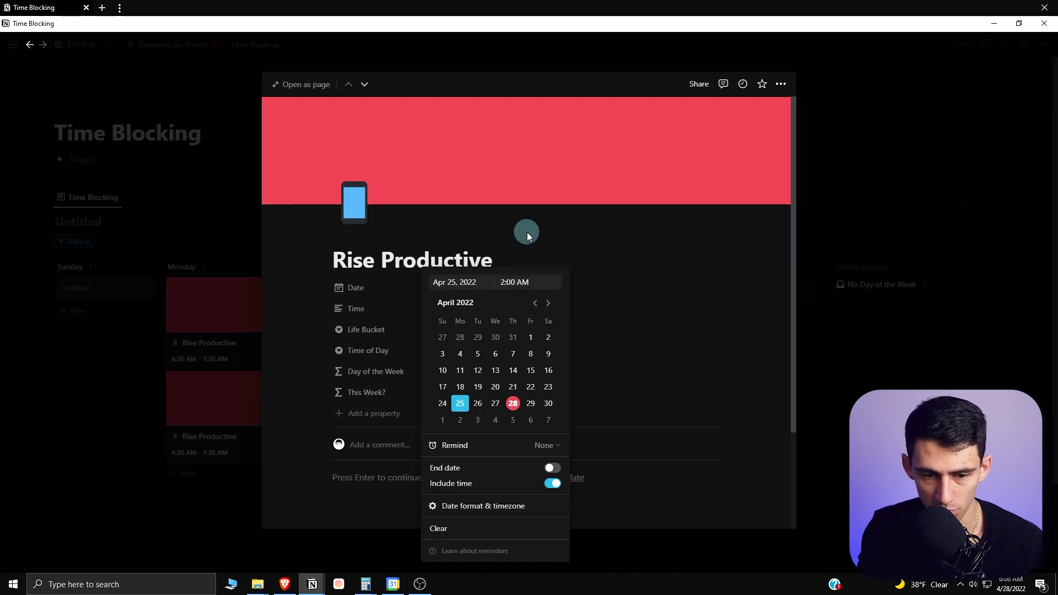
key("Return")
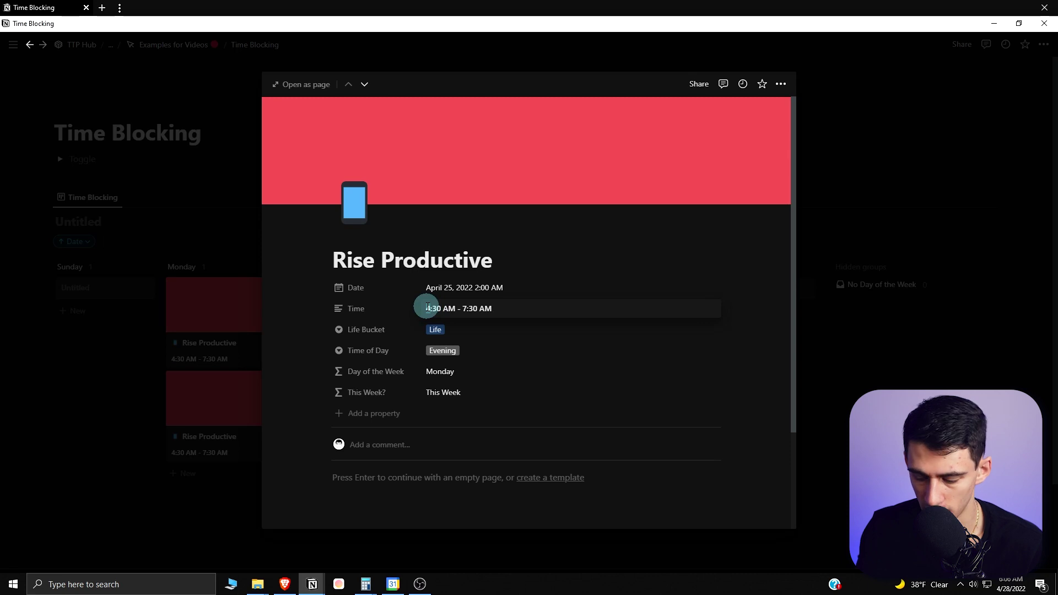
left_click(234, 318)
mouse_move(215, 323)
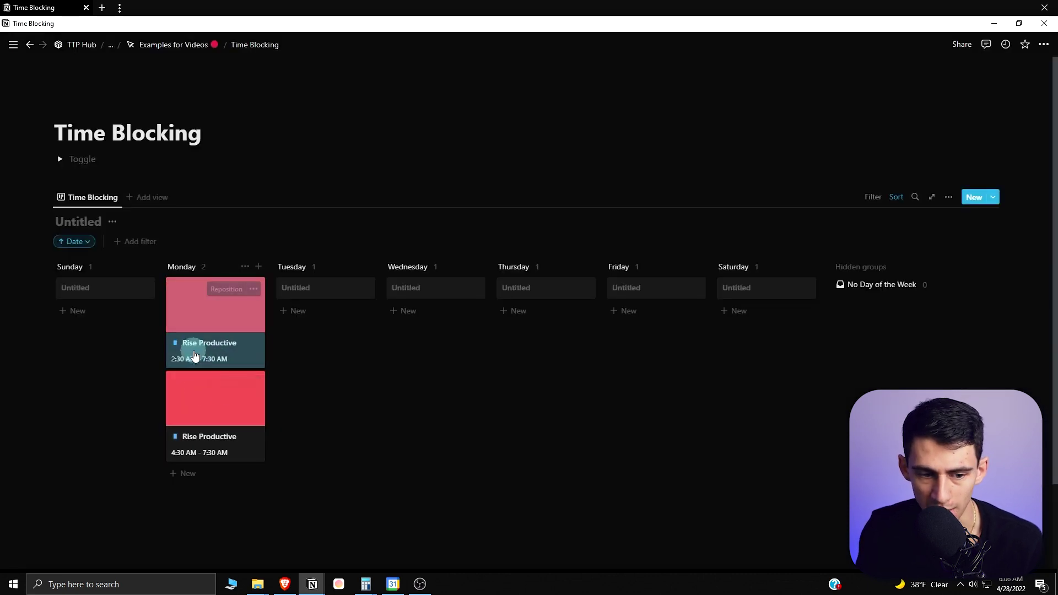
left_click(204, 348)
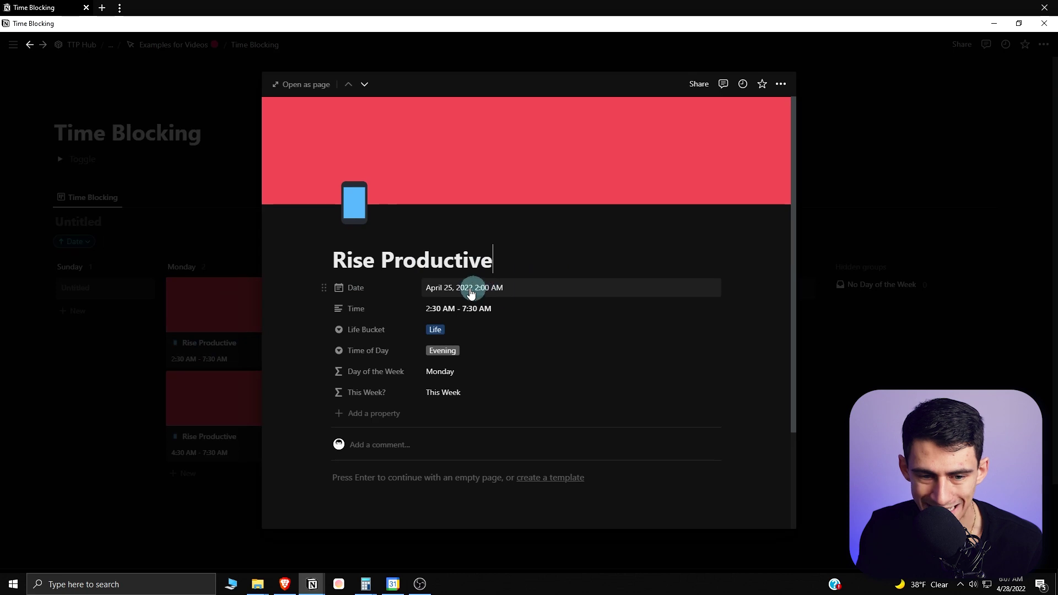
left_click(189, 370)
left_click(215, 348)
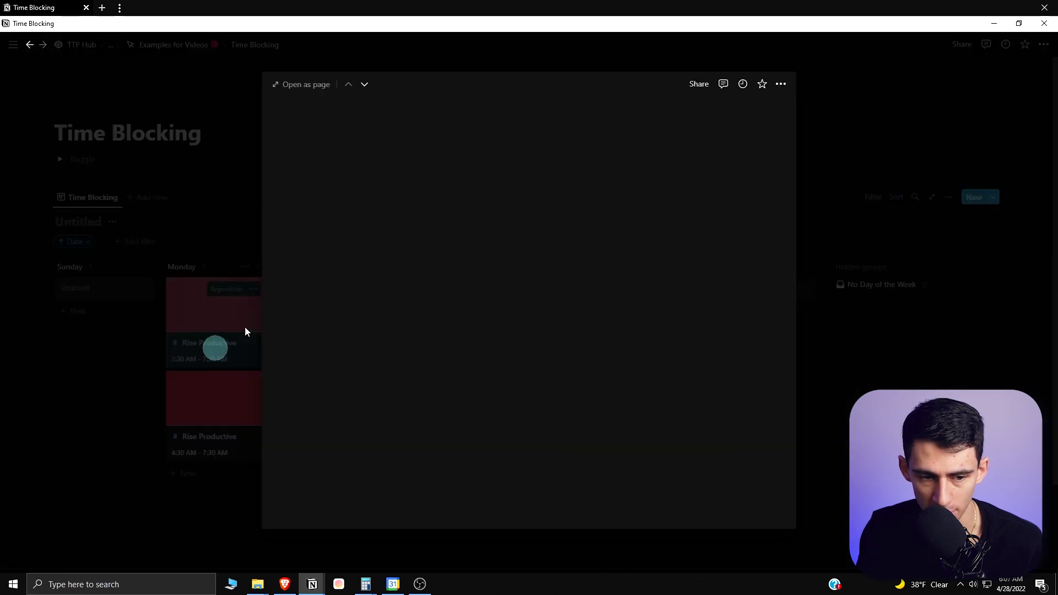
left_click(488, 290)
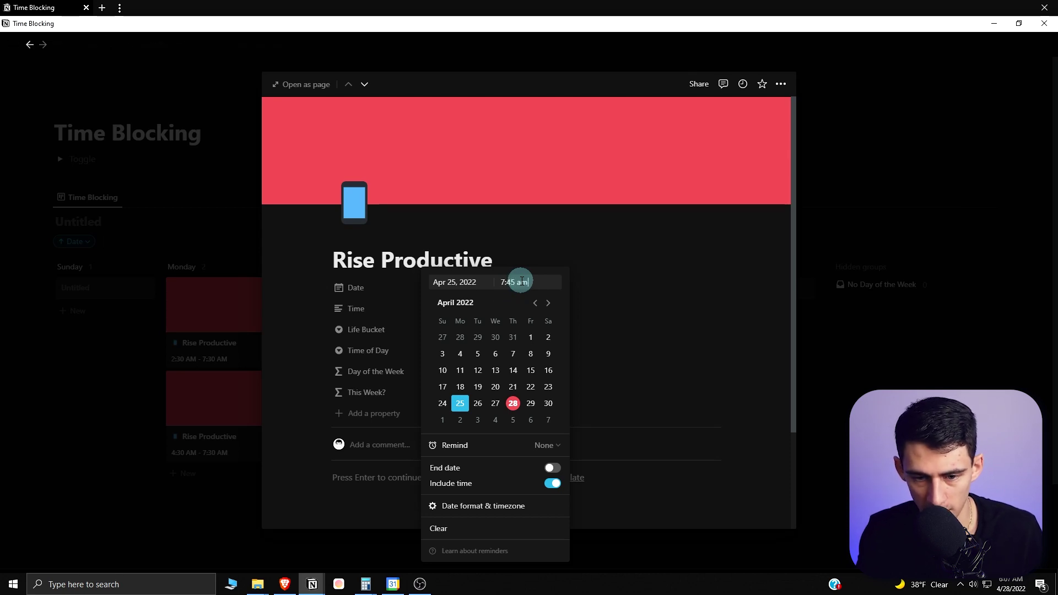
left_click(574, 193)
- Give the copy a yellow cover and the flexed biceps emoji icon
left_click(633, 191)
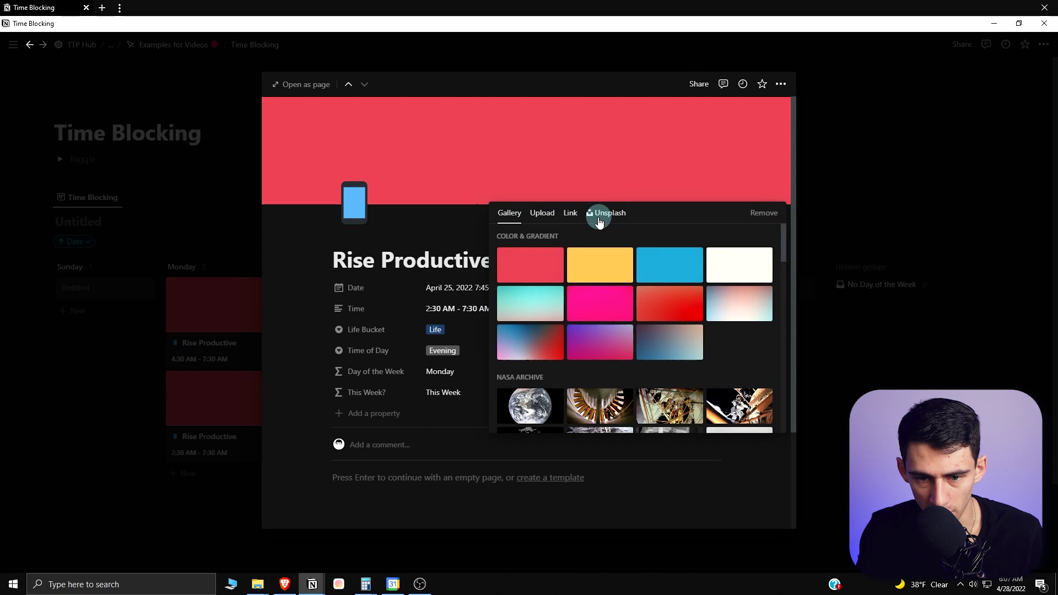
left_click(591, 255)
left_click(351, 199)
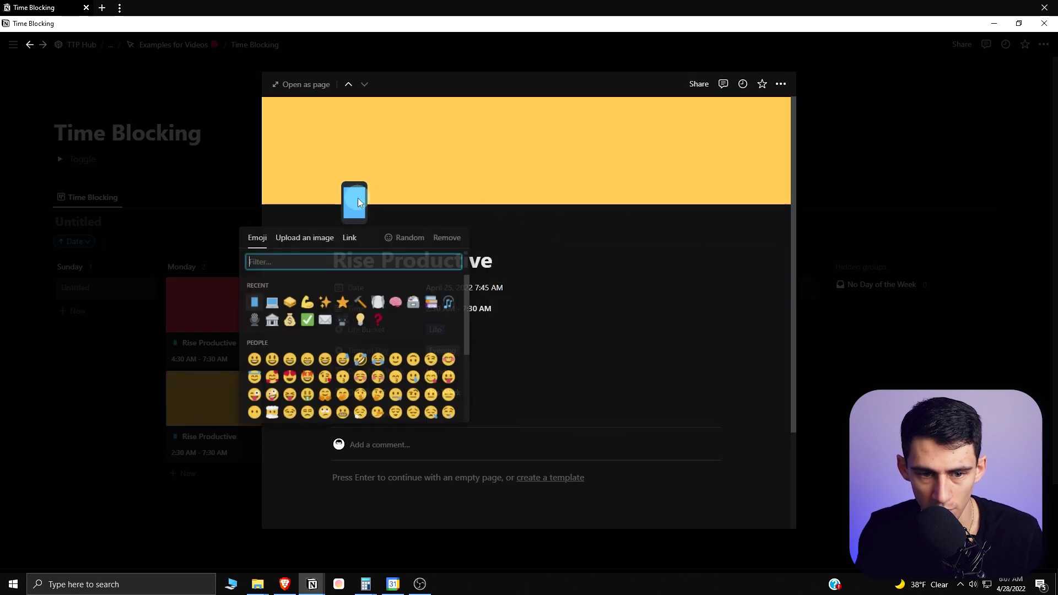
type("flex")
left_click(255, 286)
left_click(492, 312)
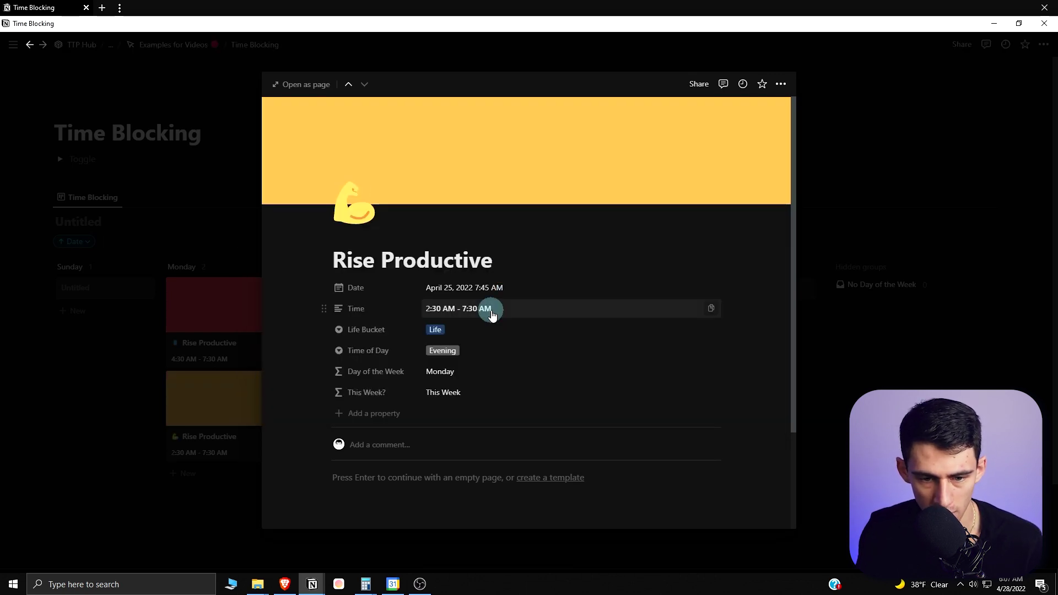
- Rewrite its Time range to 7:45 AM - 8:15 AM and set Time of Day to Morning
left_click(439, 308)
left_click(448, 308)
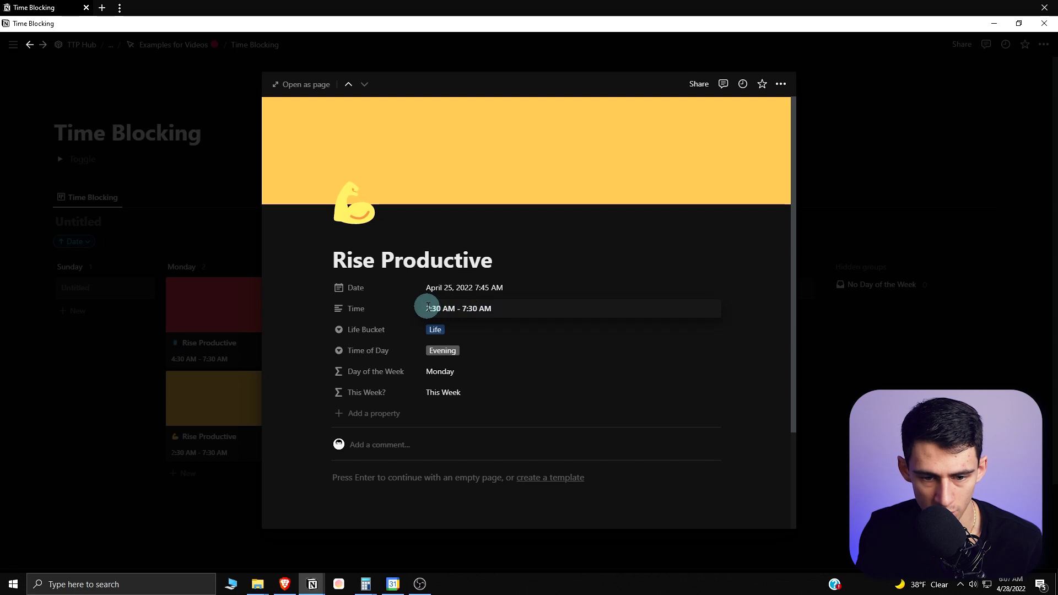
key("BackSpace")
key("BackSpace")
type("7:45")
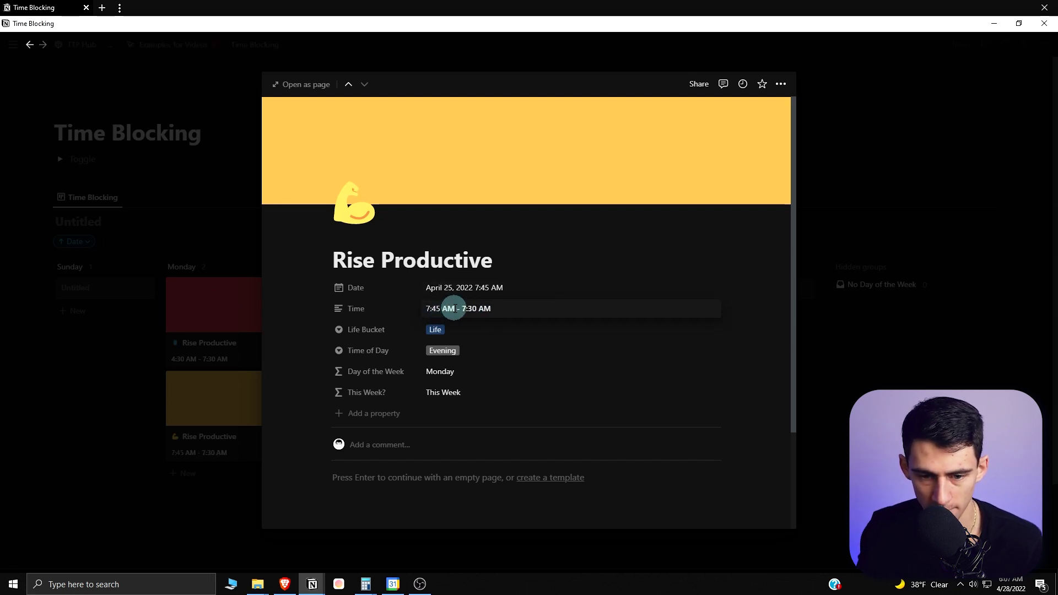
left_click(465, 309)
key("BackSpace")
type("8:")
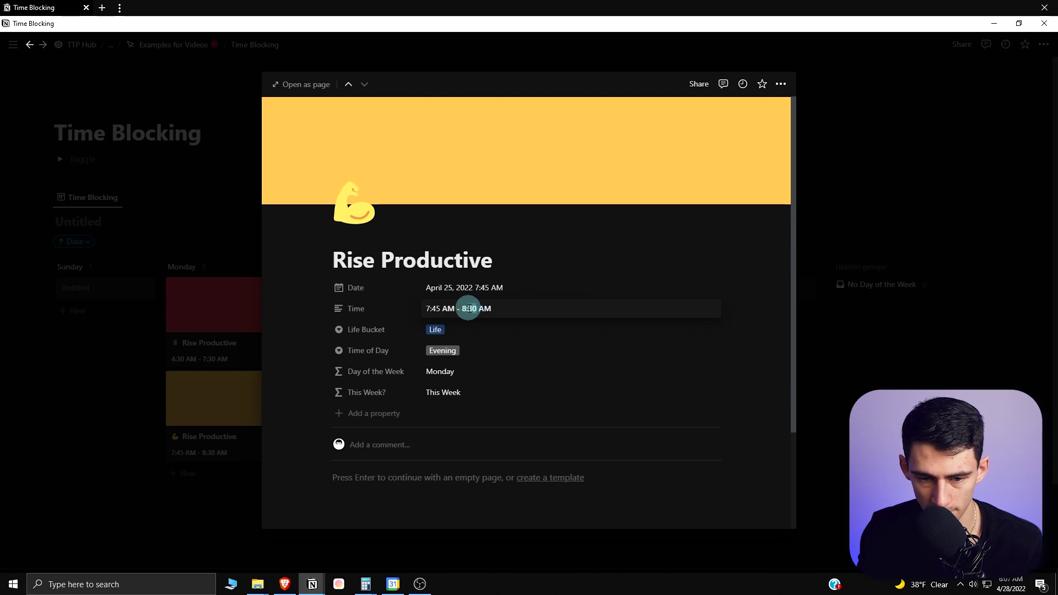
type("15")
left_click(471, 351)
left_click(479, 386)
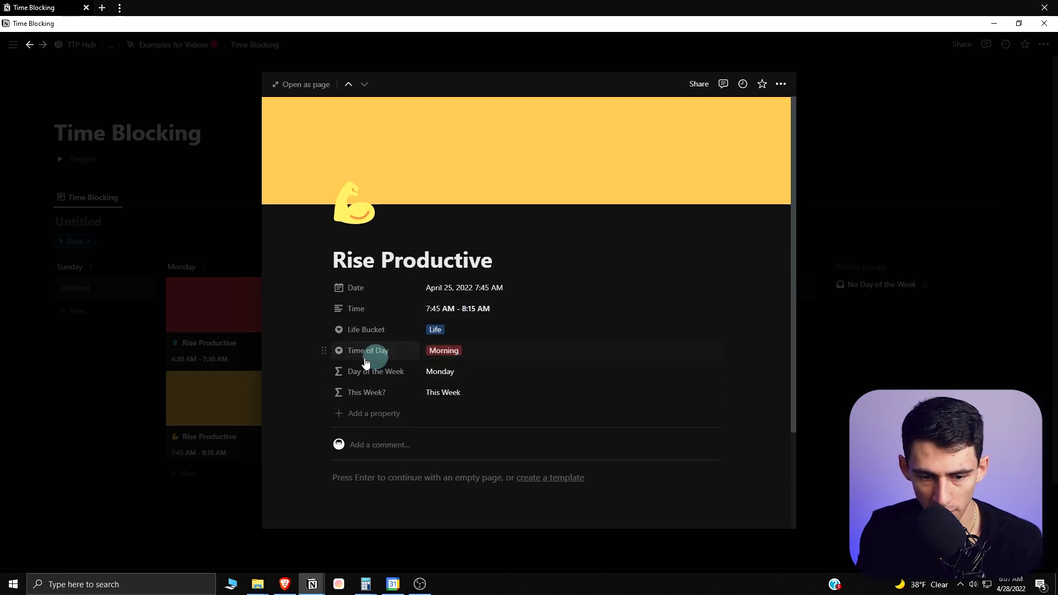
- Set the original Rise Productive card's Time of Day to Morning as well
left_click(201, 327)
left_click(522, 351)
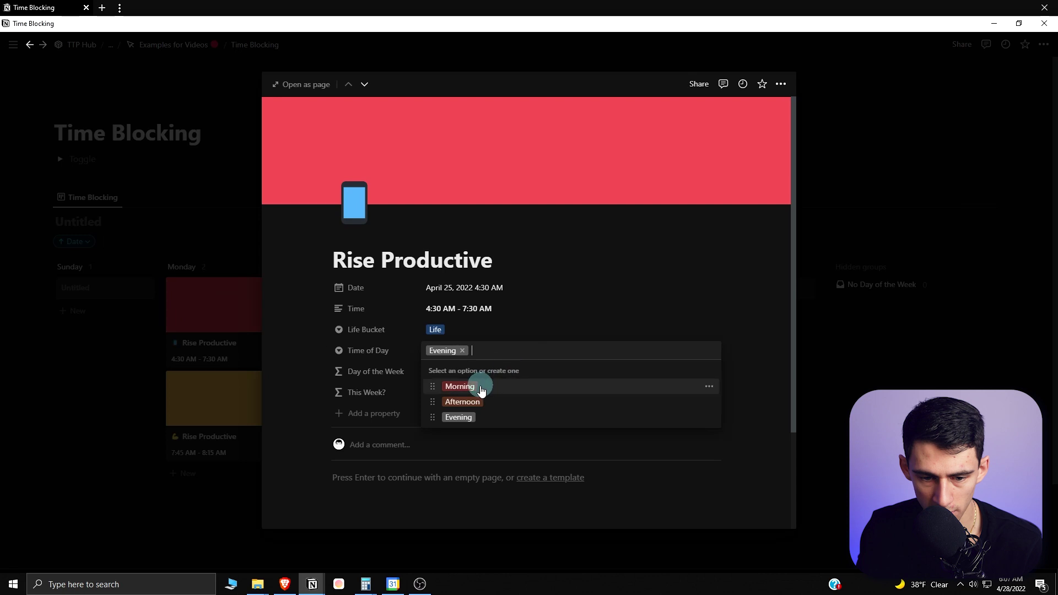
left_click(480, 387)
left_click(188, 313)
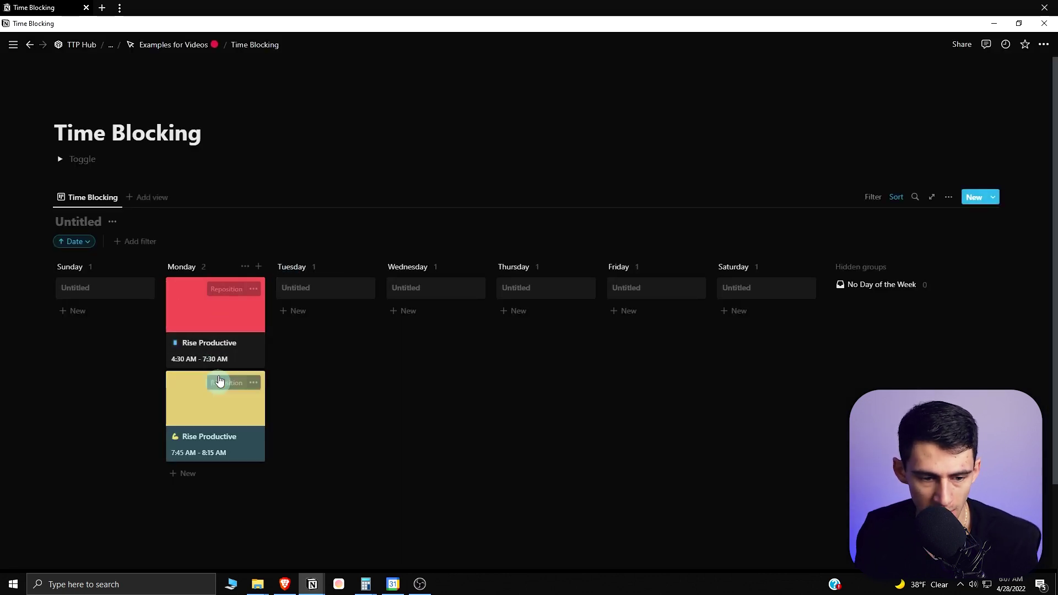
mouse_move(215, 323)
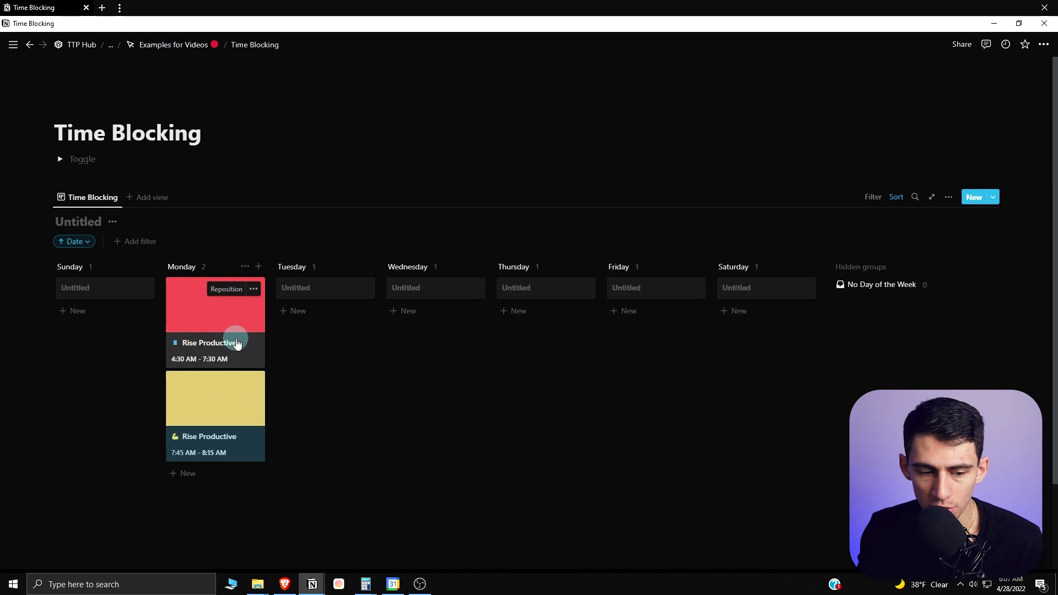
- Retitle the yellow Monday card as Growth and set its Life Bucket to Growth
left_click(190, 441)
triple_click(466, 262)
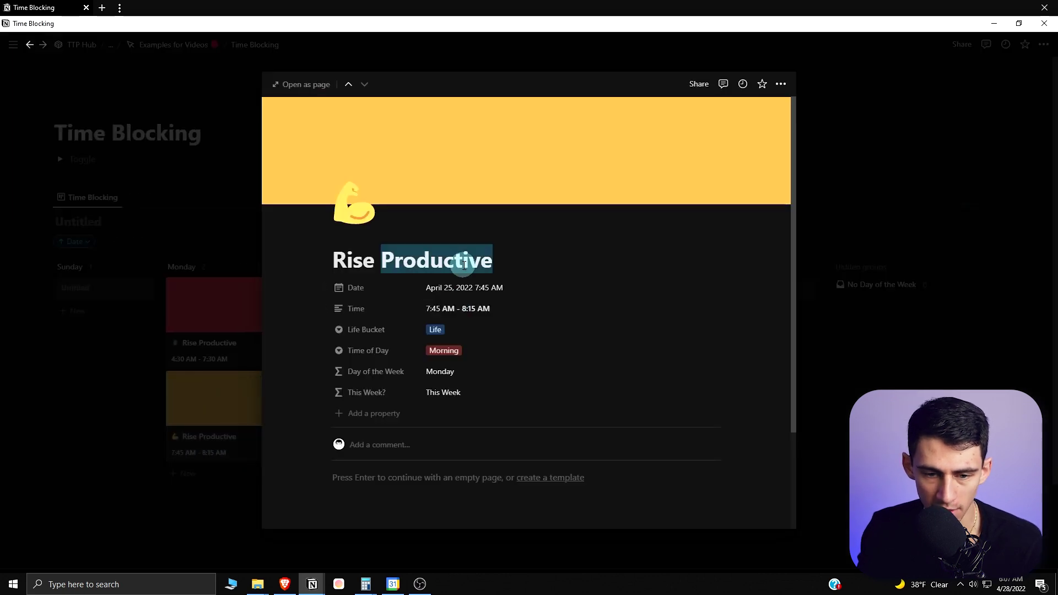
type("F")
key("BackSpace")
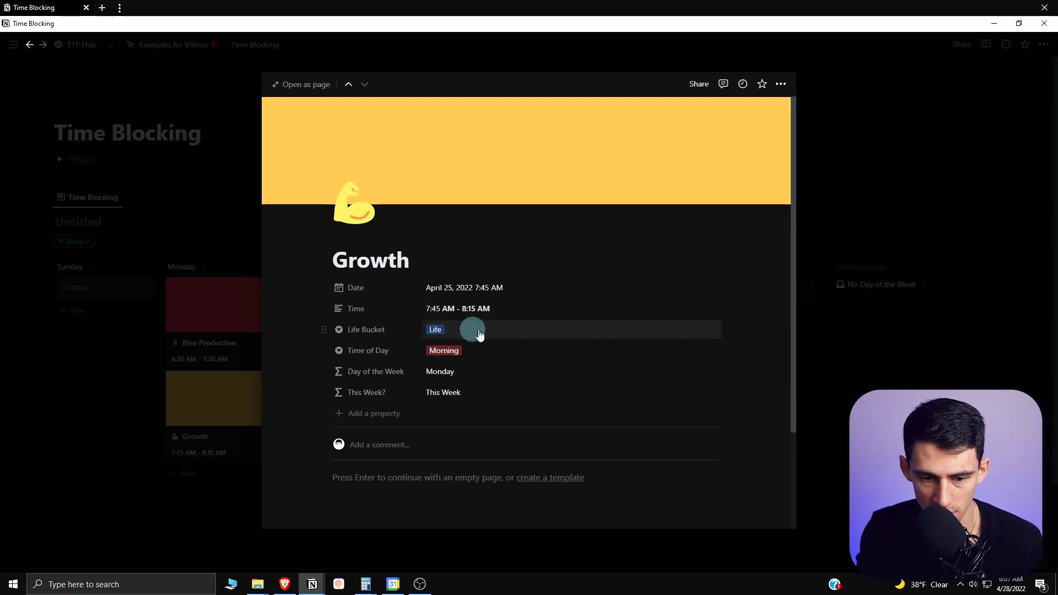
left_click(462, 342)
left_click(443, 365)
left_click(217, 331)
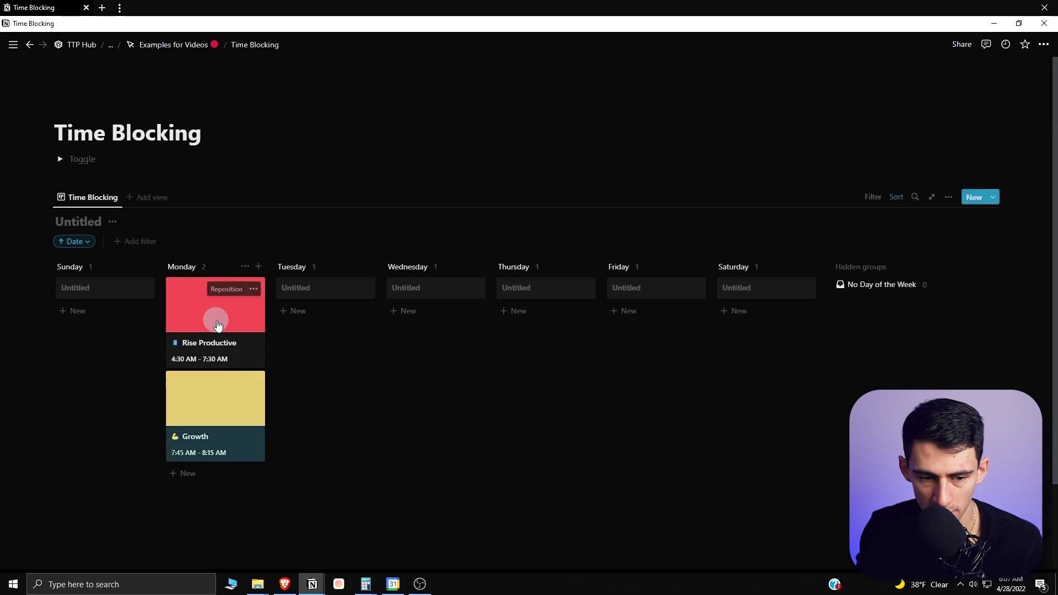
left_click(118, 288)
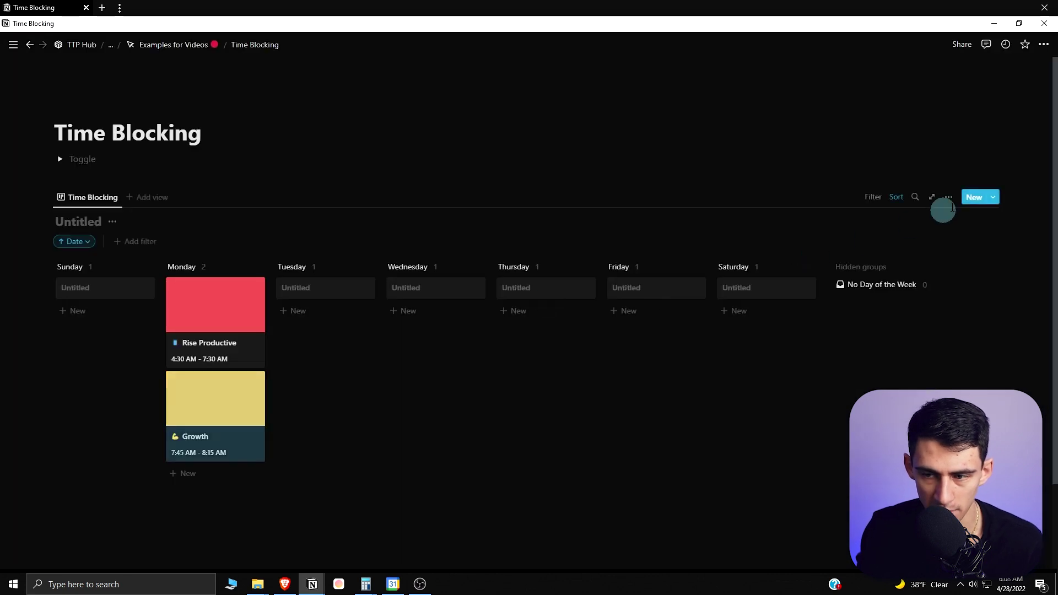
- Briefly show Life Bucket on the board cards via Properties, then hide it again
left_click(949, 197)
left_click(894, 285)
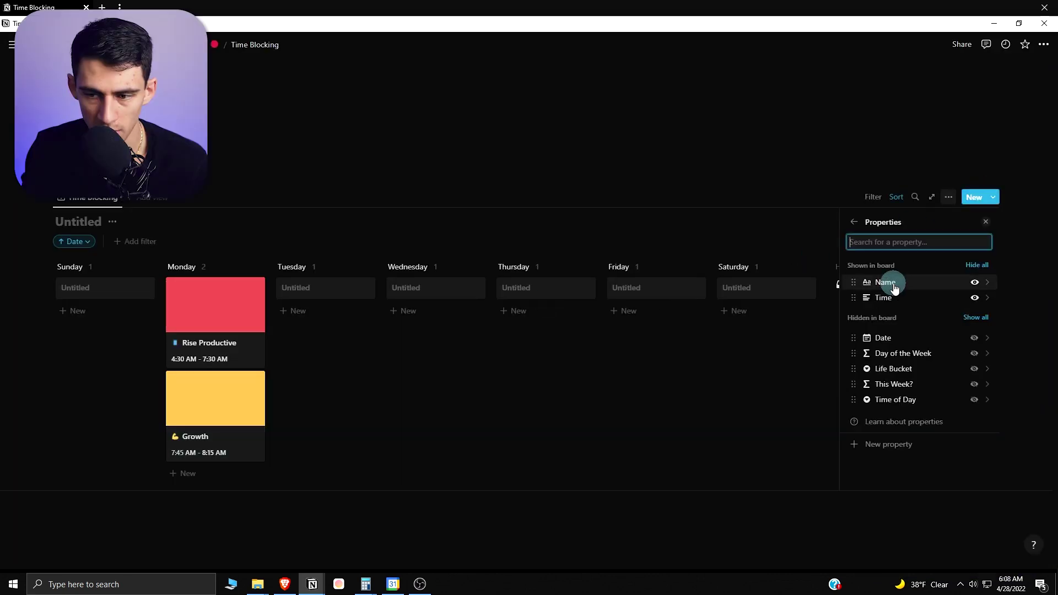
left_click(975, 369)
mouse_move(215, 327)
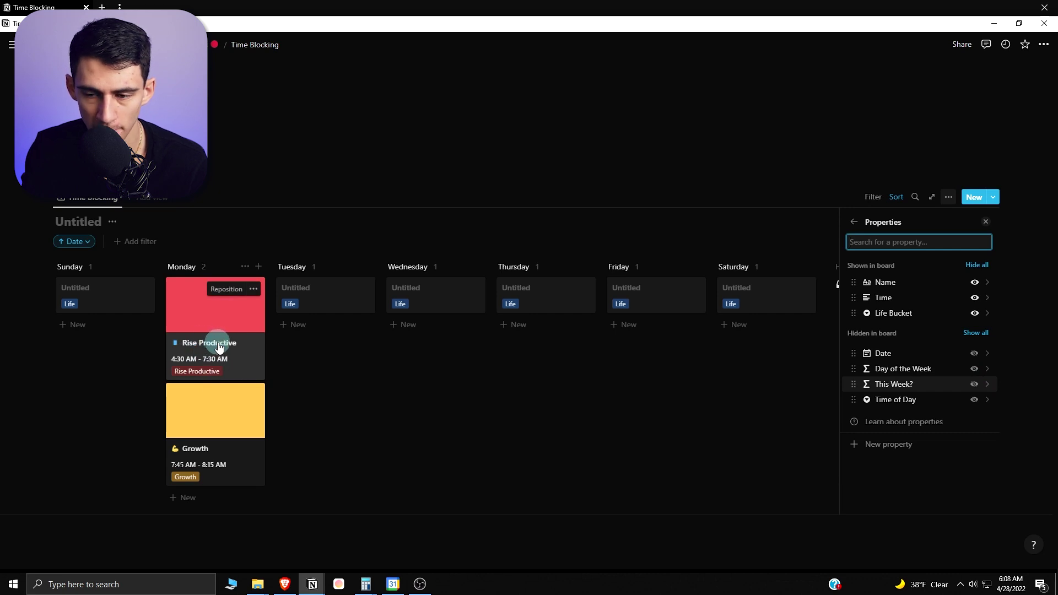
left_click(975, 313)
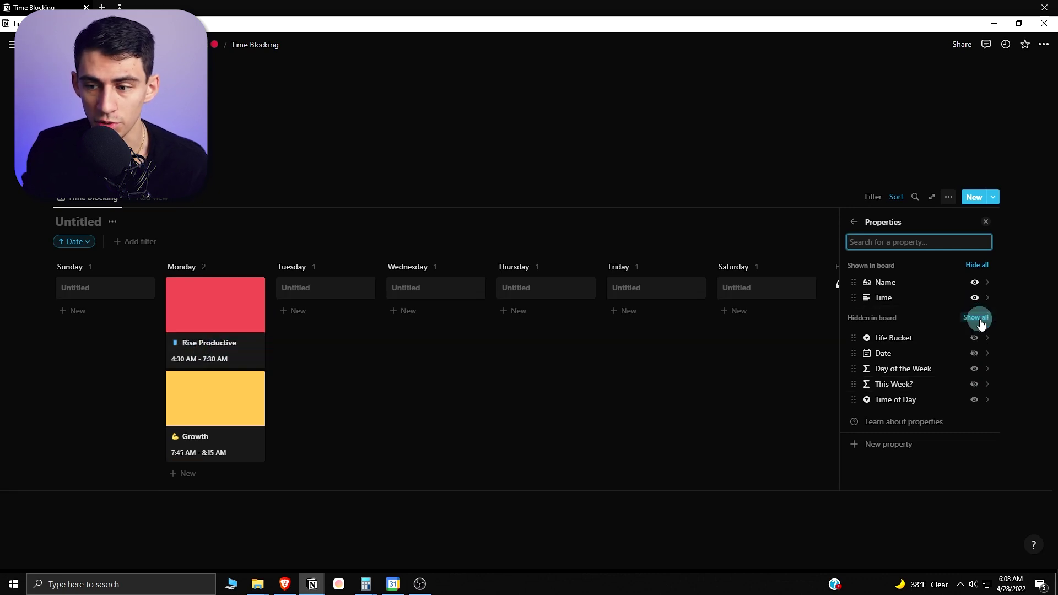
left_click(377, 463)
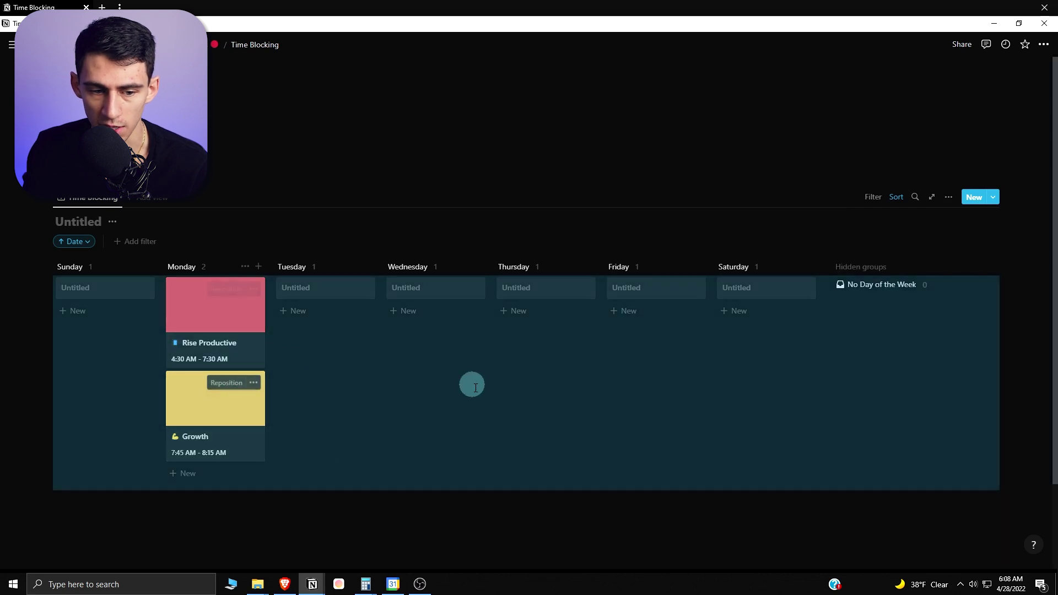
left_click(295, 508)
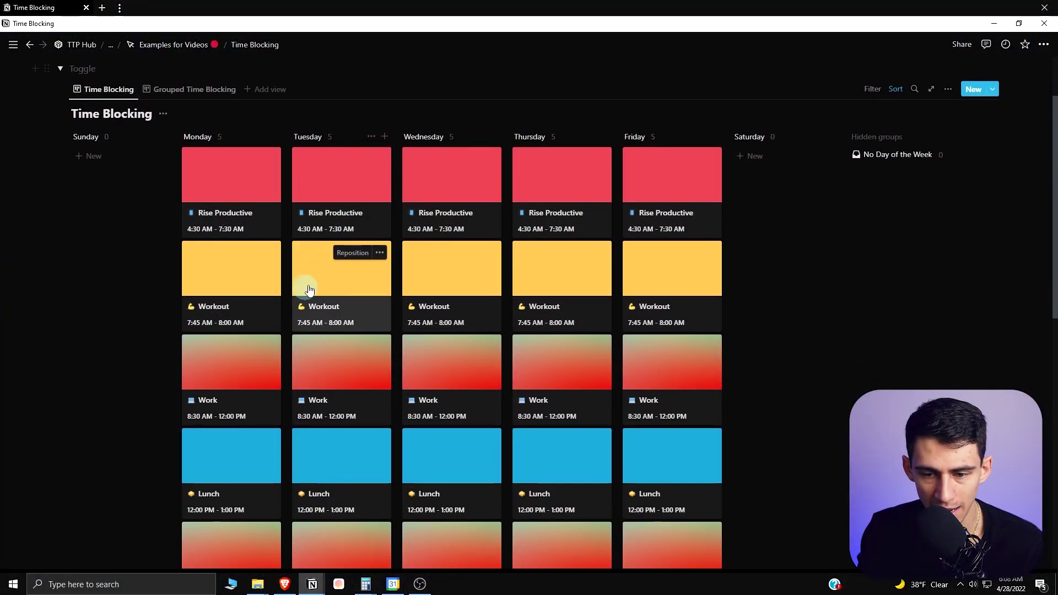
scroll(364, 387, "up", 1)
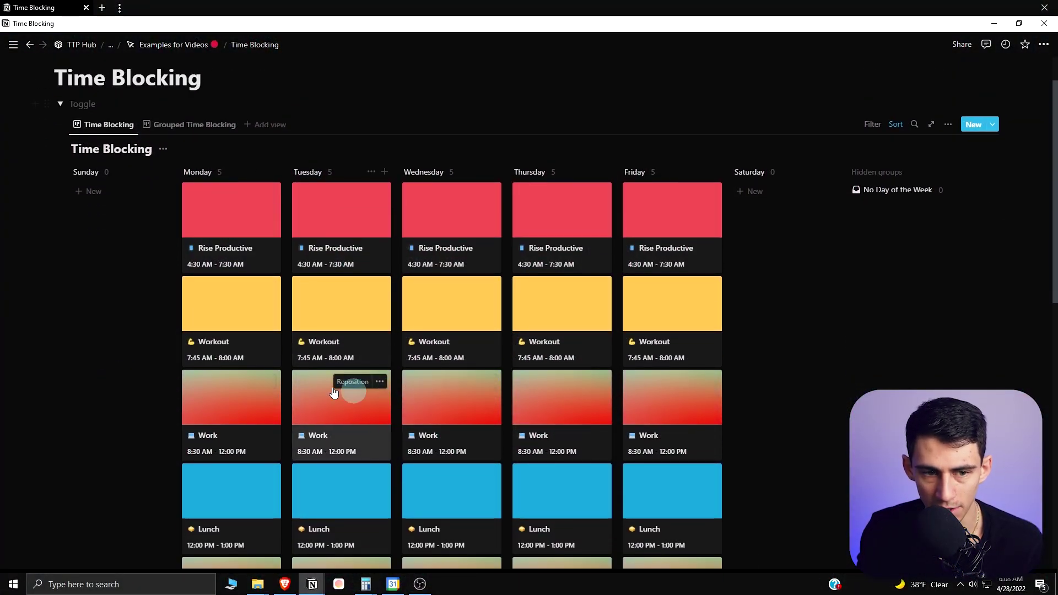
- Review the Grouped Time Blocking view's group, sub-group and date sort settings
left_click(175, 131)
scroll(642, 168, "down", 1)
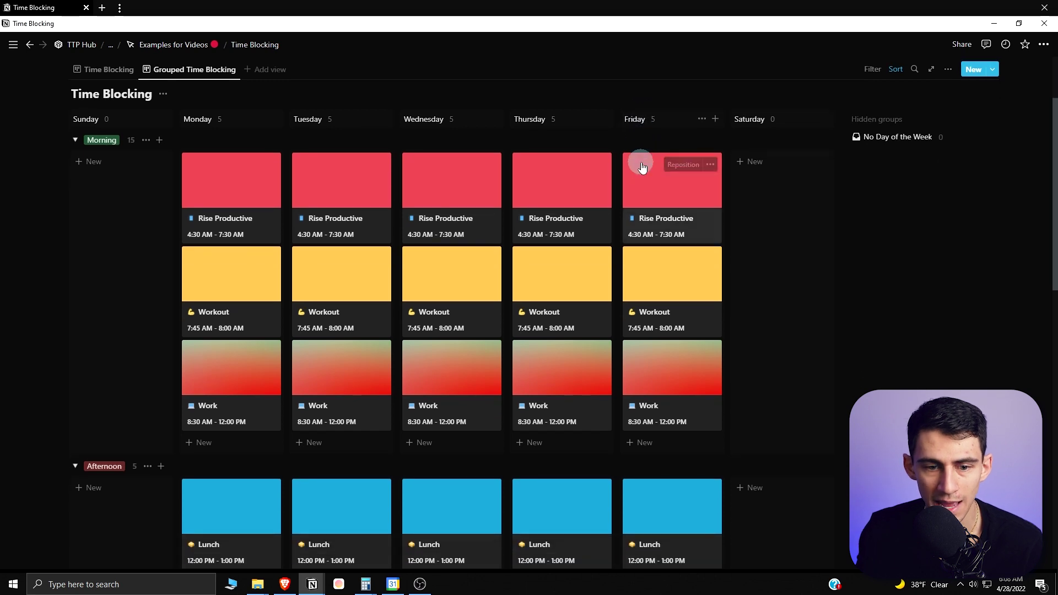
scroll(616, 208, "up", 1)
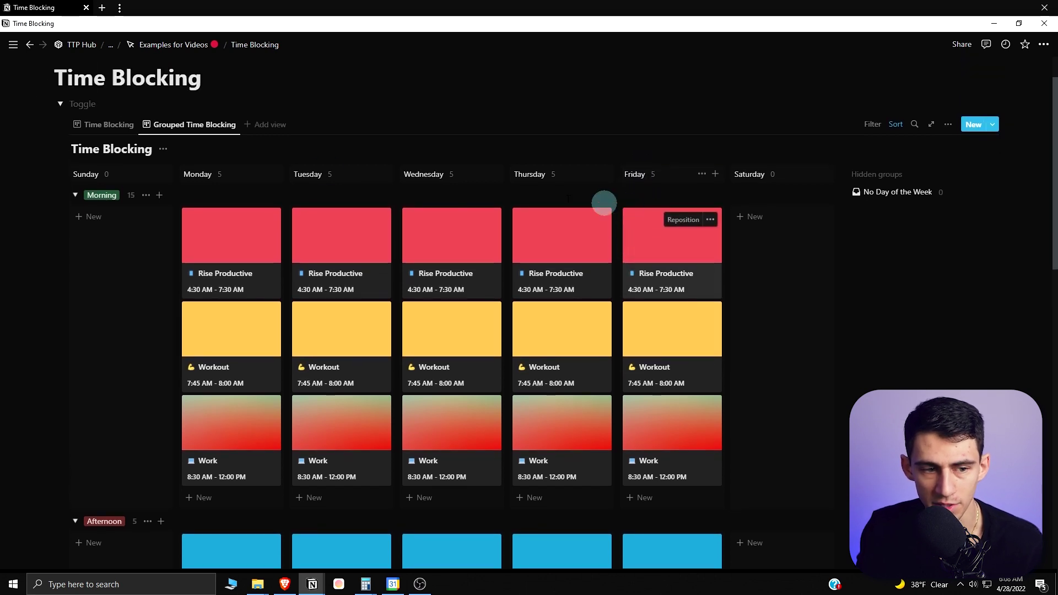
scroll(262, 168, "down", 2)
scroll(261, 167, "up", 2)
scroll(272, 168, "up", 1)
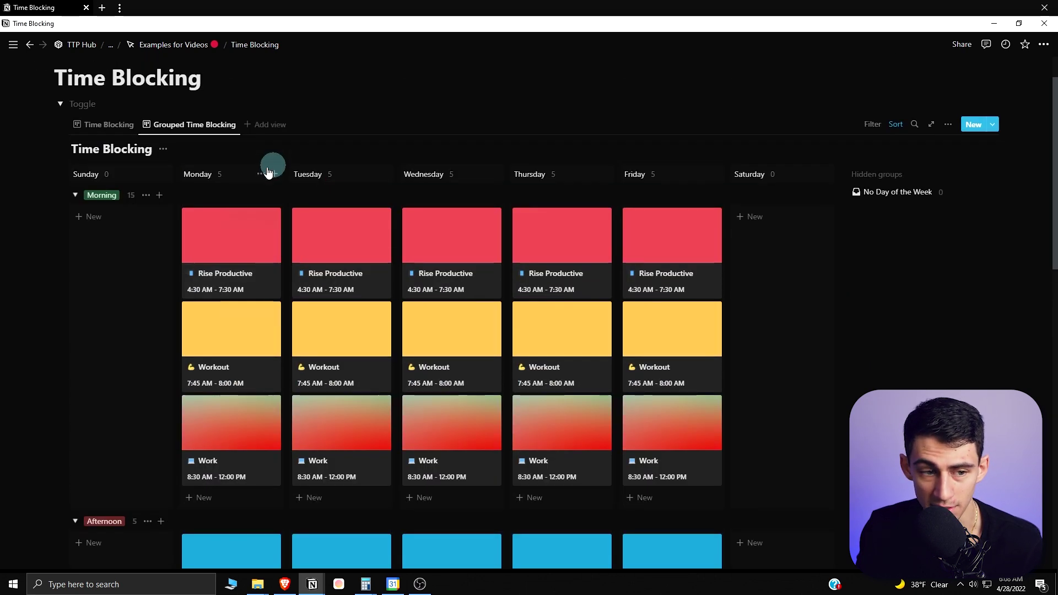
scroll(191, 193, "down", 2)
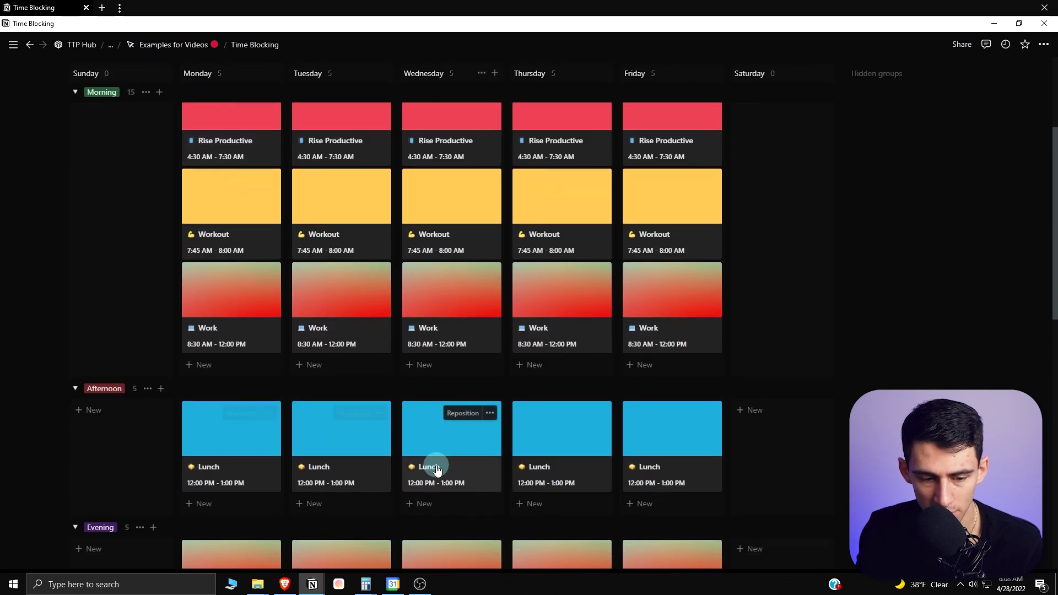
scroll(433, 468, "down", 2)
scroll(133, 208, "up", 2)
scroll(133, 208, "up", 3)
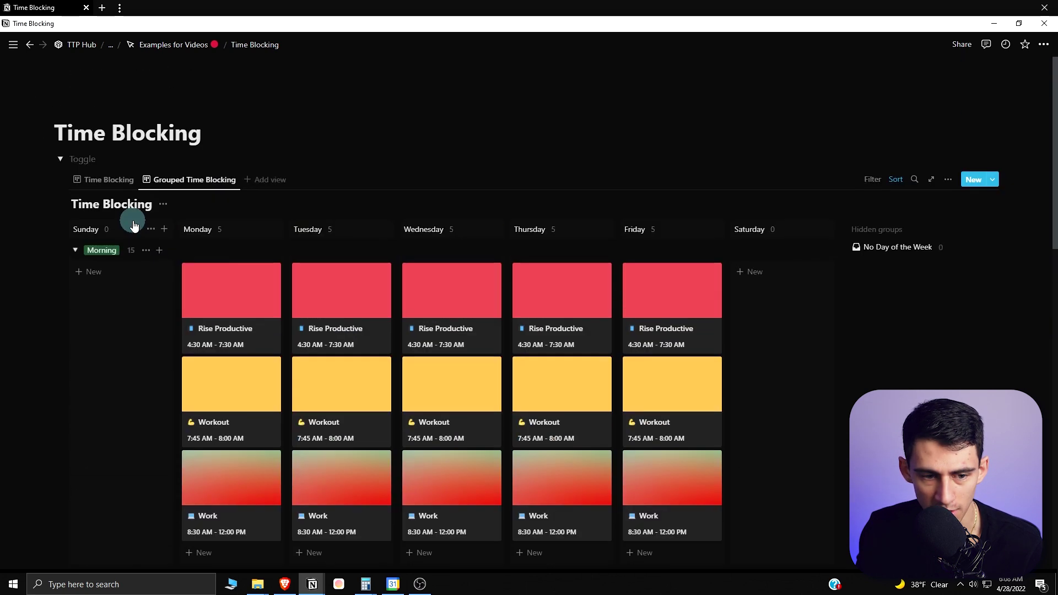
scroll(144, 227, "down", 1)
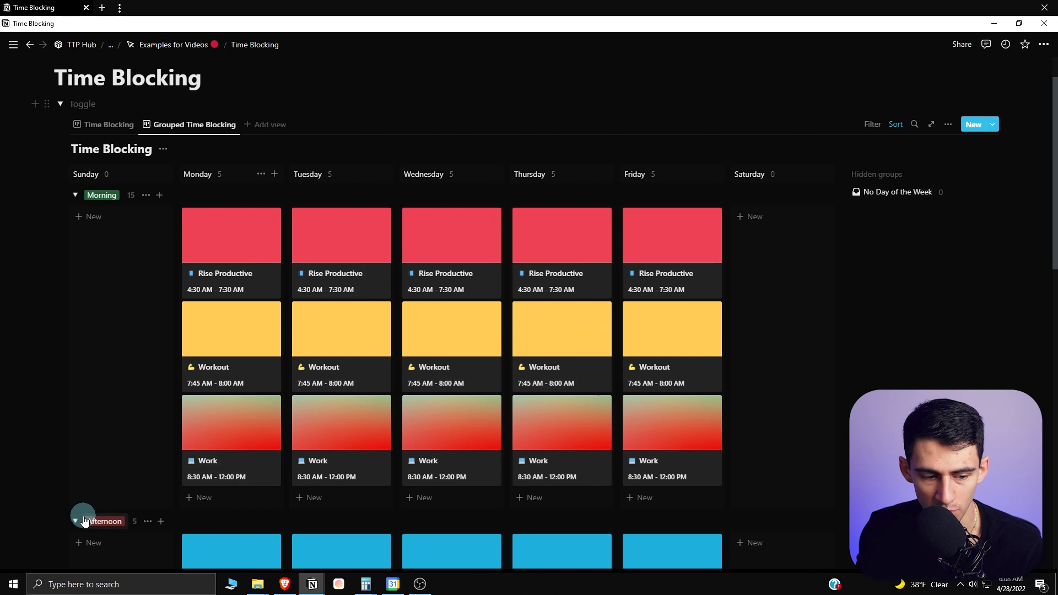
left_click(947, 124)
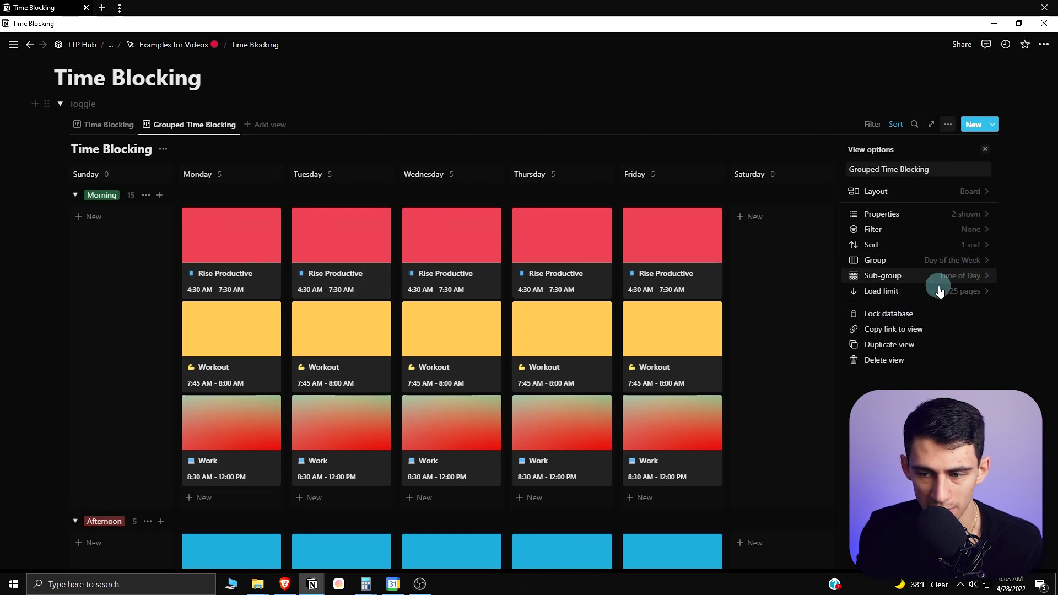
key("Escape")
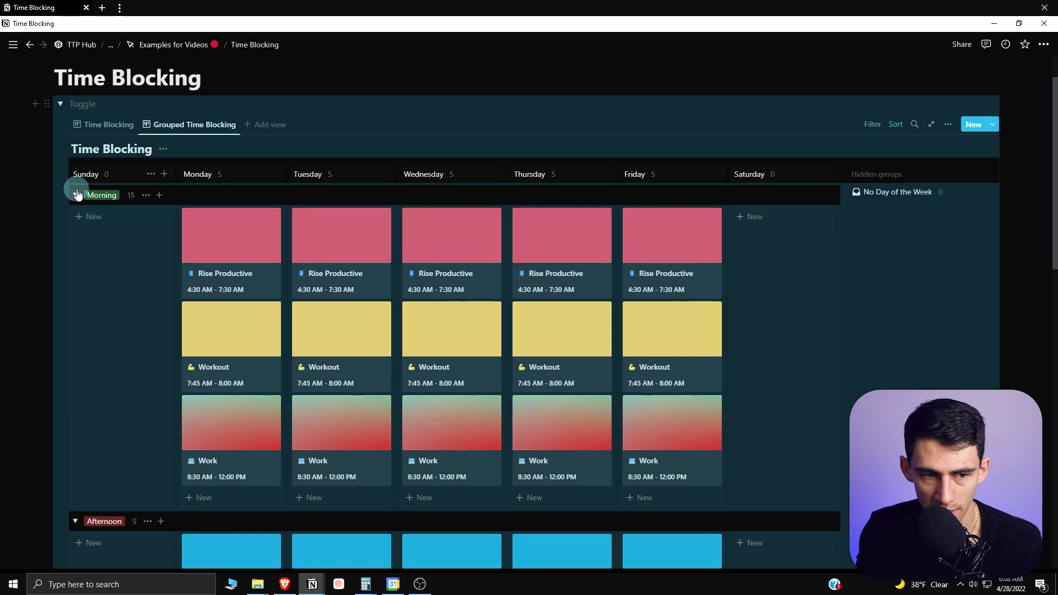
left_click(895, 125)
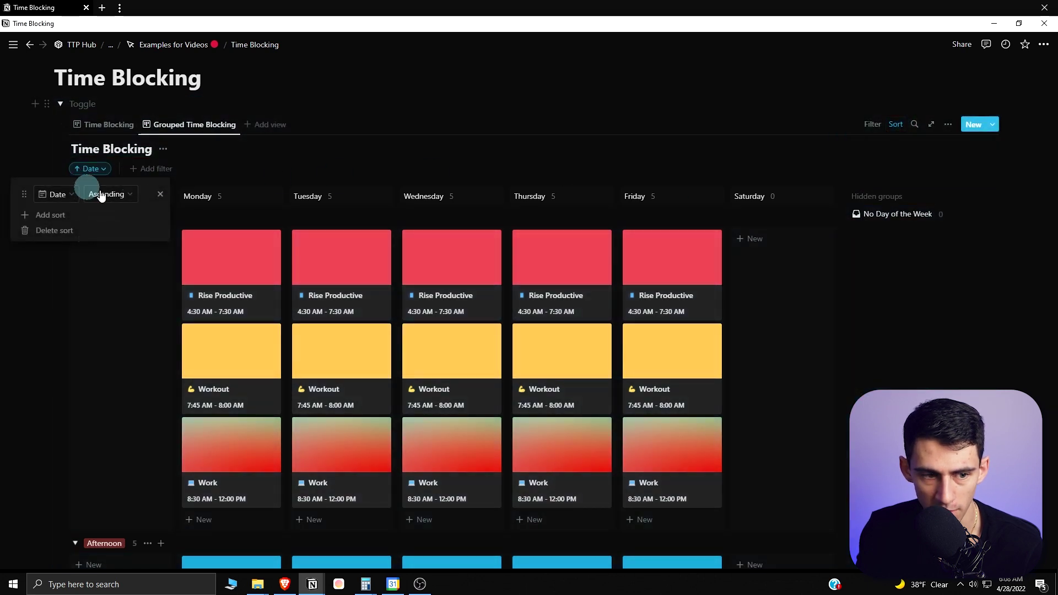
left_click(130, 262)
- Collapse and re-expand the Morning group, then duplicate the Time Blocking view
left_click(74, 217)
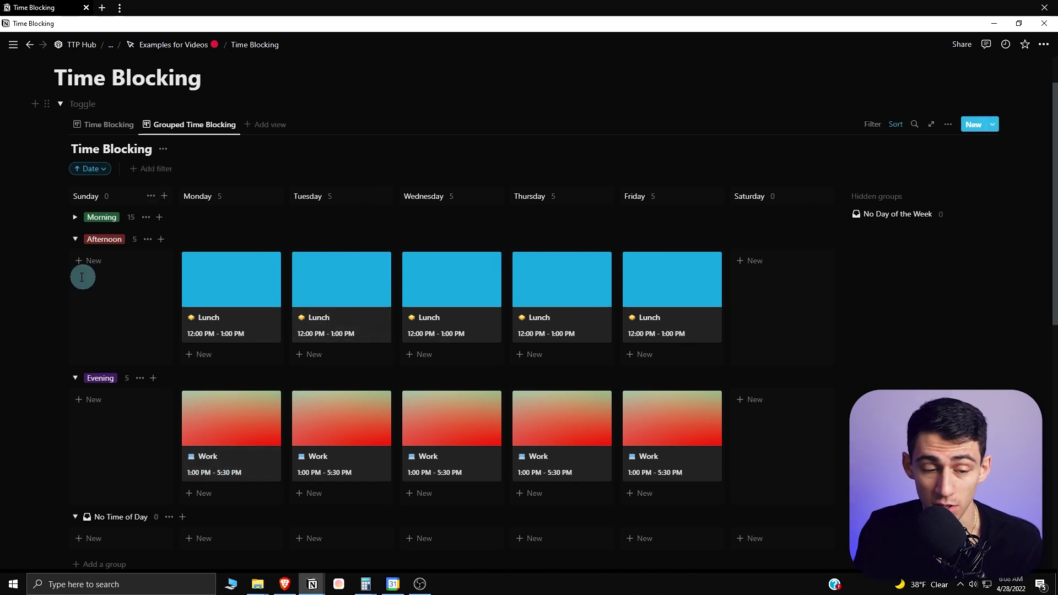
left_click(74, 217)
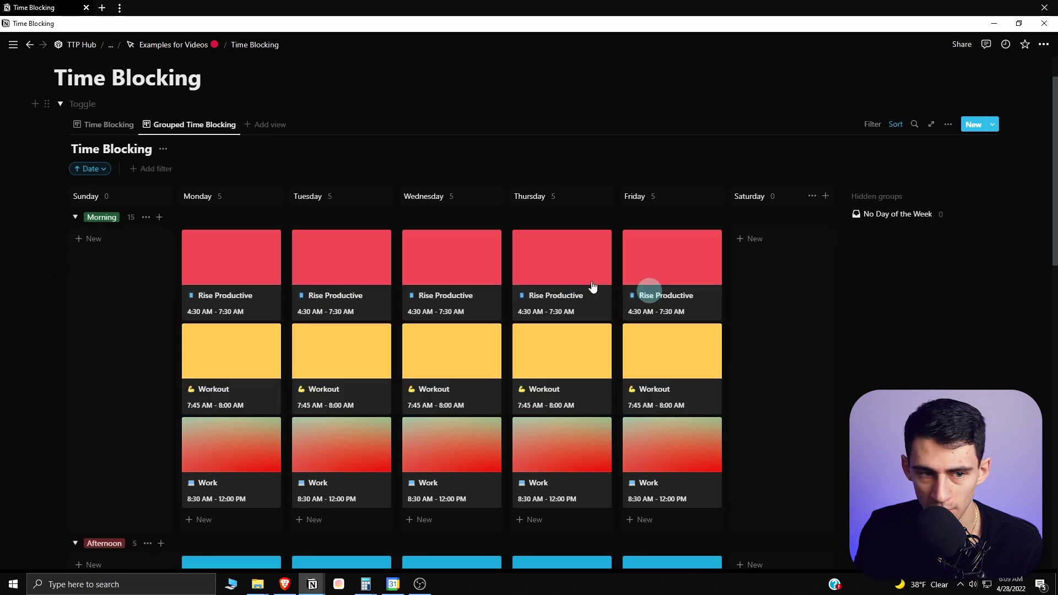
left_click(216, 128)
left_click(87, 119)
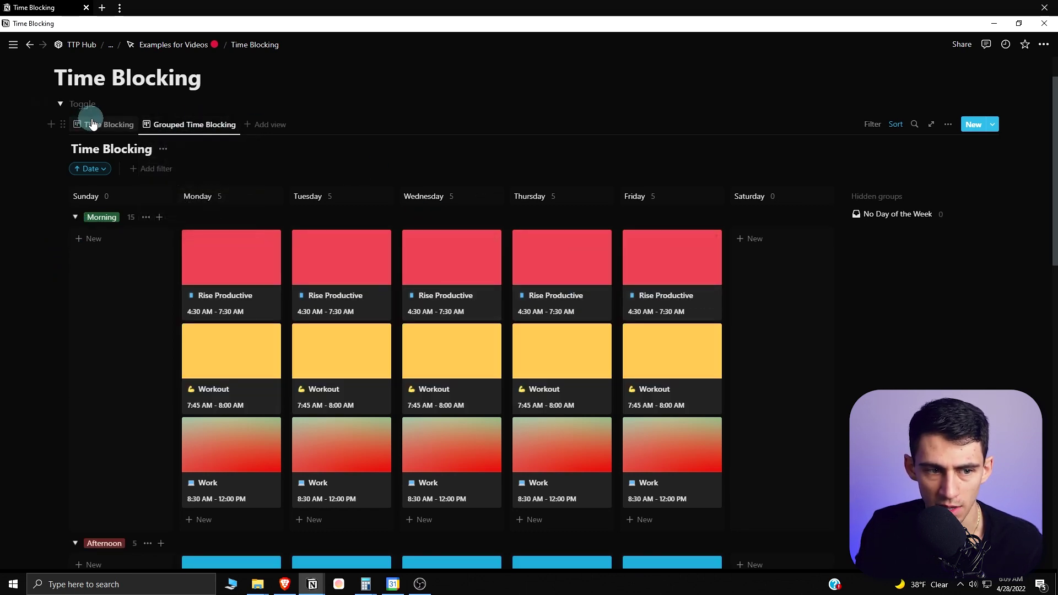
left_click(109, 206)
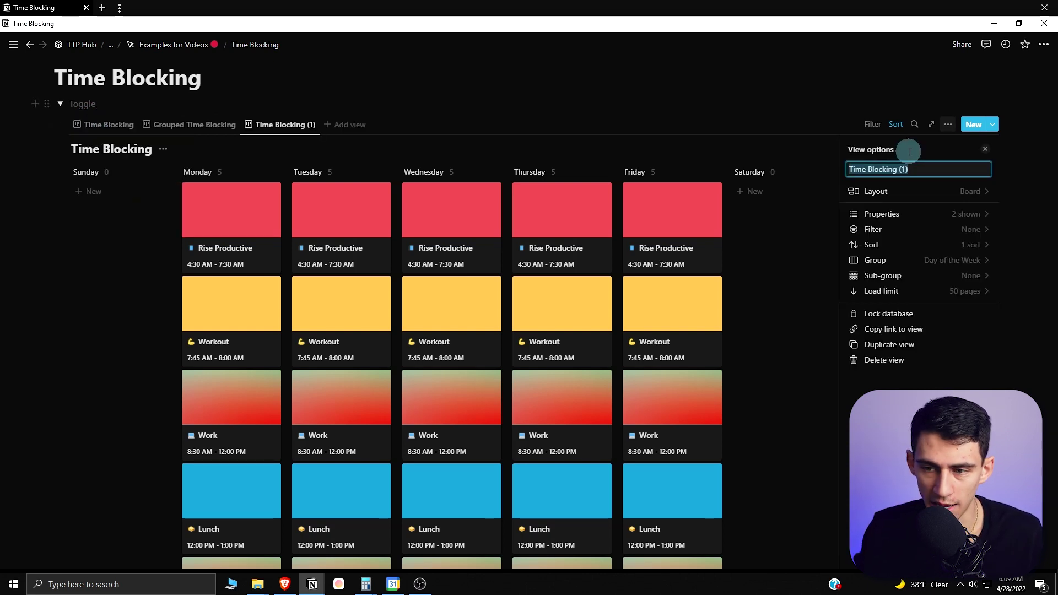
type("This Week")
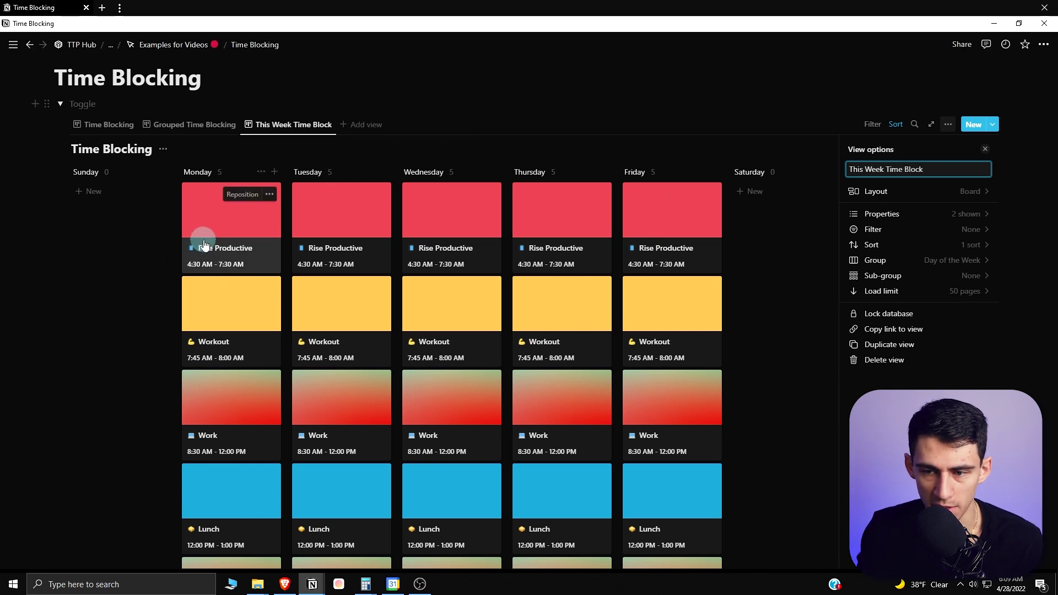
- Filter the This Week Time Block view to entries whose This Week? is This Week
left_click(906, 238)
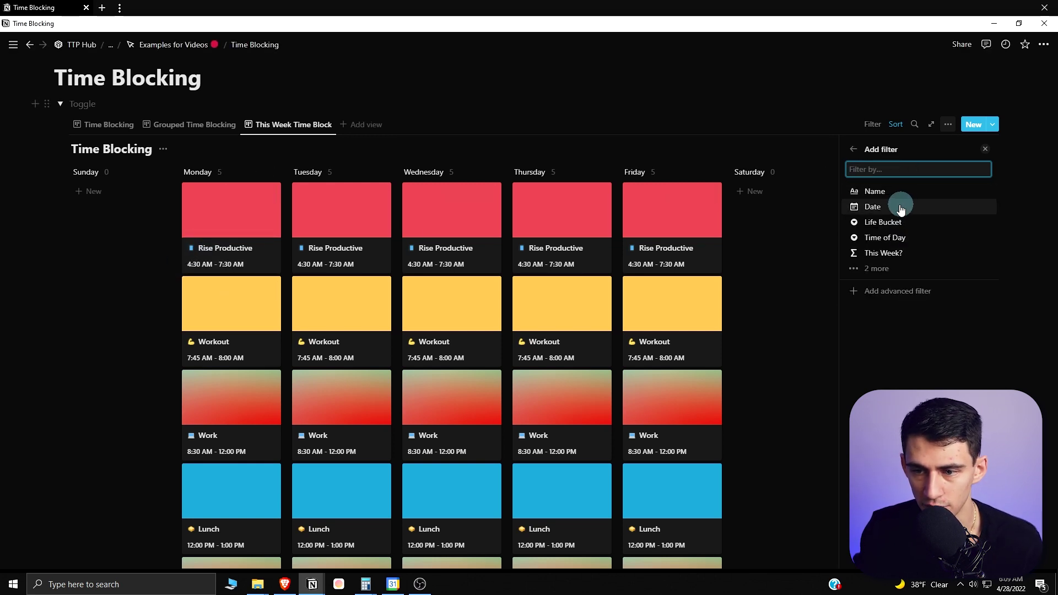
left_click(880, 254)
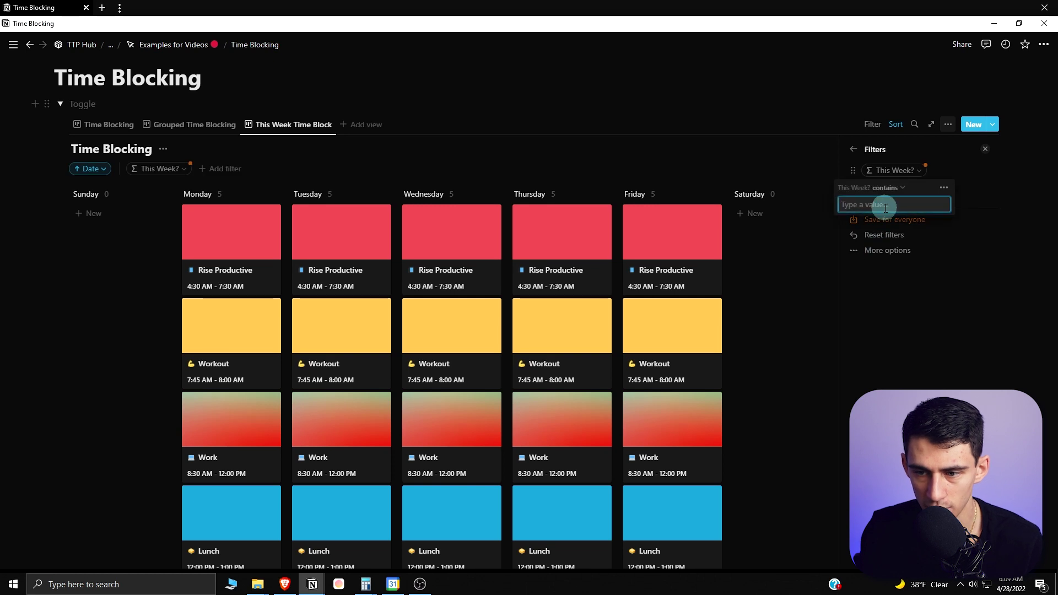
left_click(885, 188)
left_click(875, 205)
type("Thi")
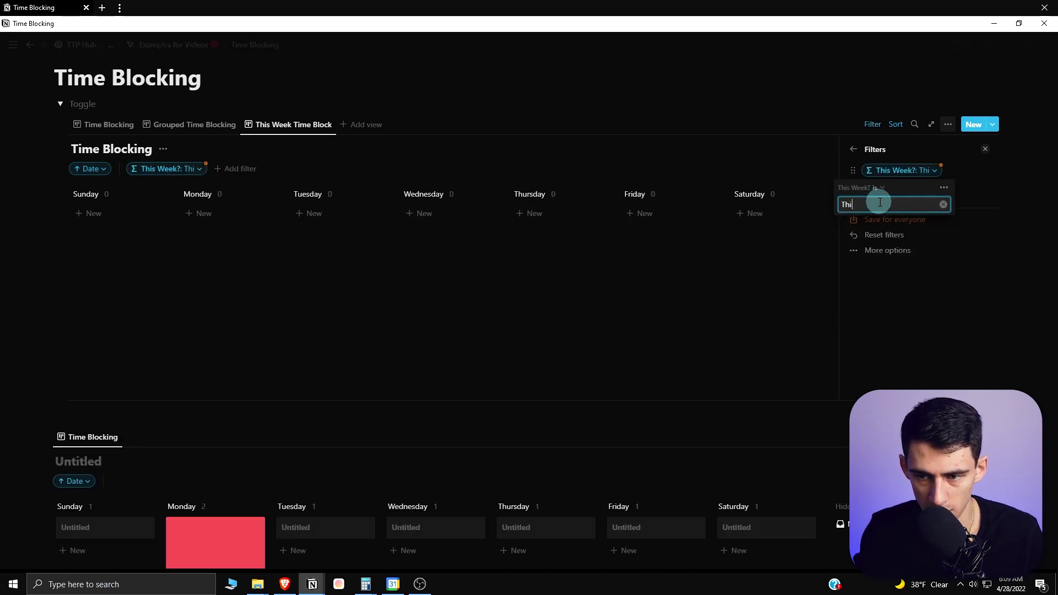
type("s Week")
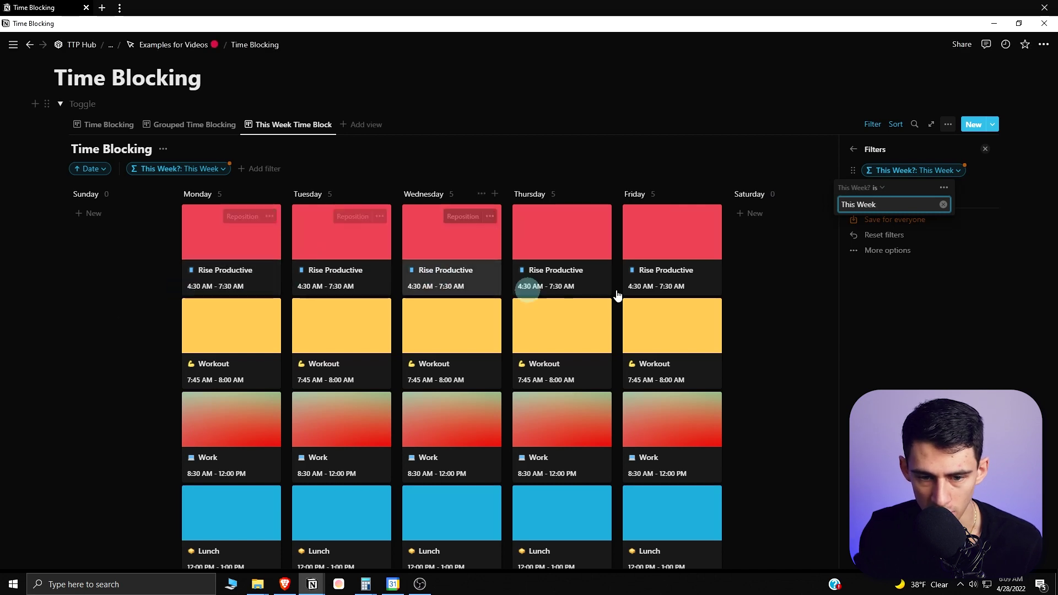
left_click(680, 288)
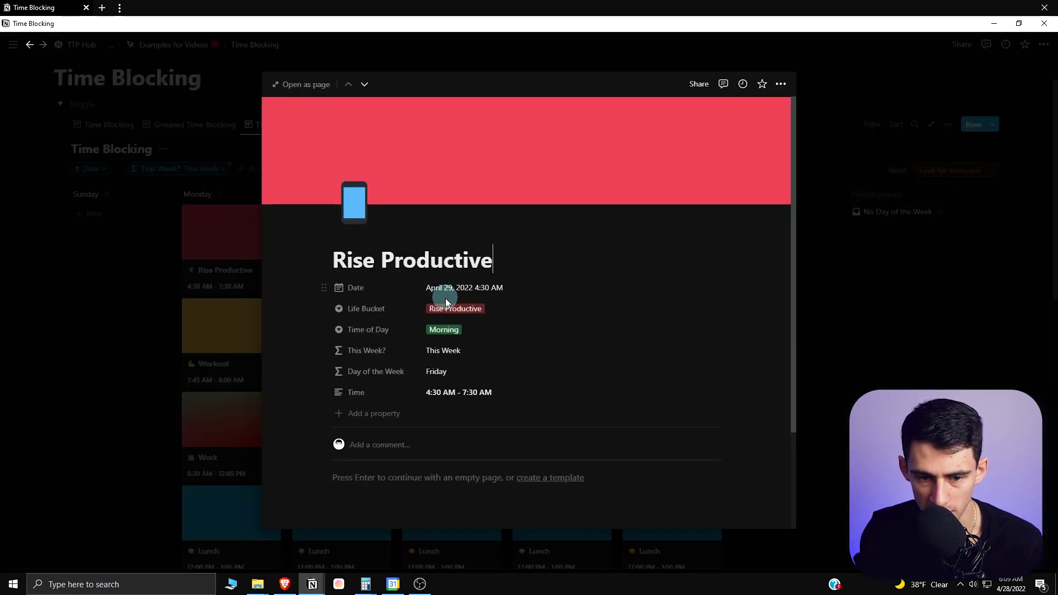
- Redate Friday's Rise Productive entry outside this week so it leaves the board
left_click(143, 316)
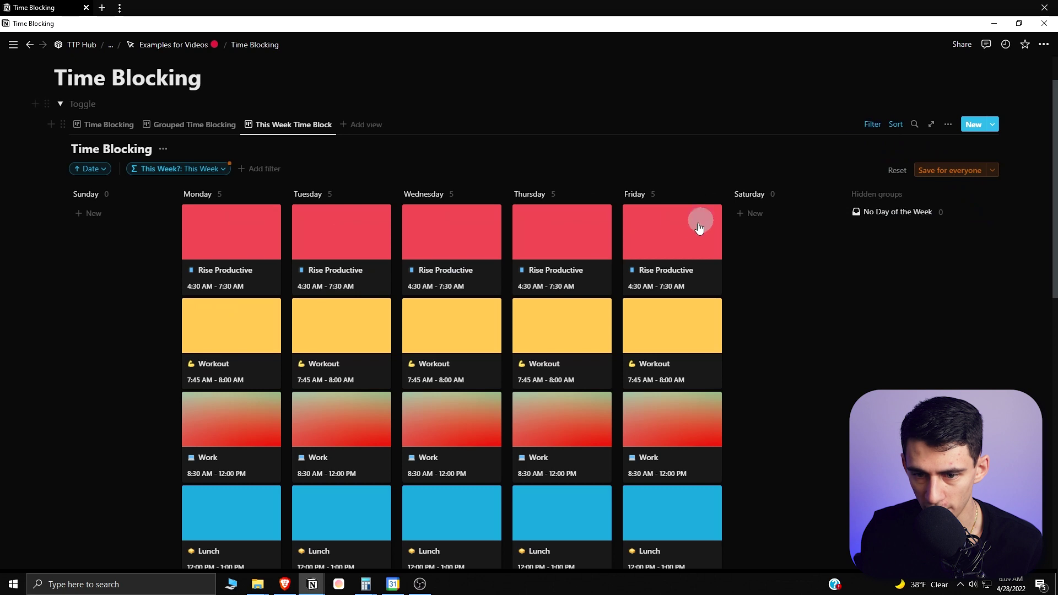
left_click(692, 242)
left_click(510, 299)
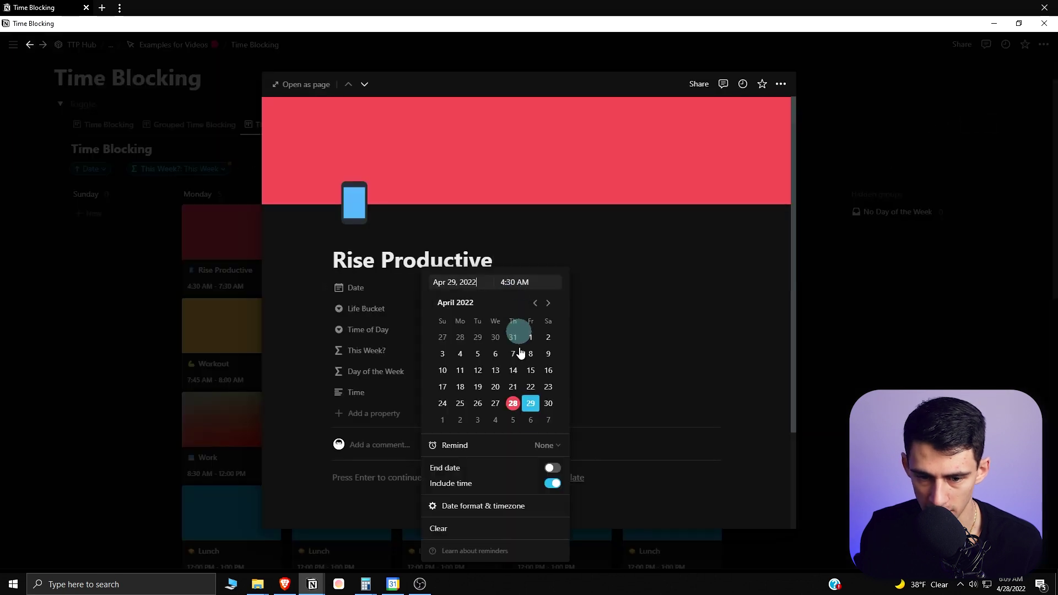
left_click(988, 227)
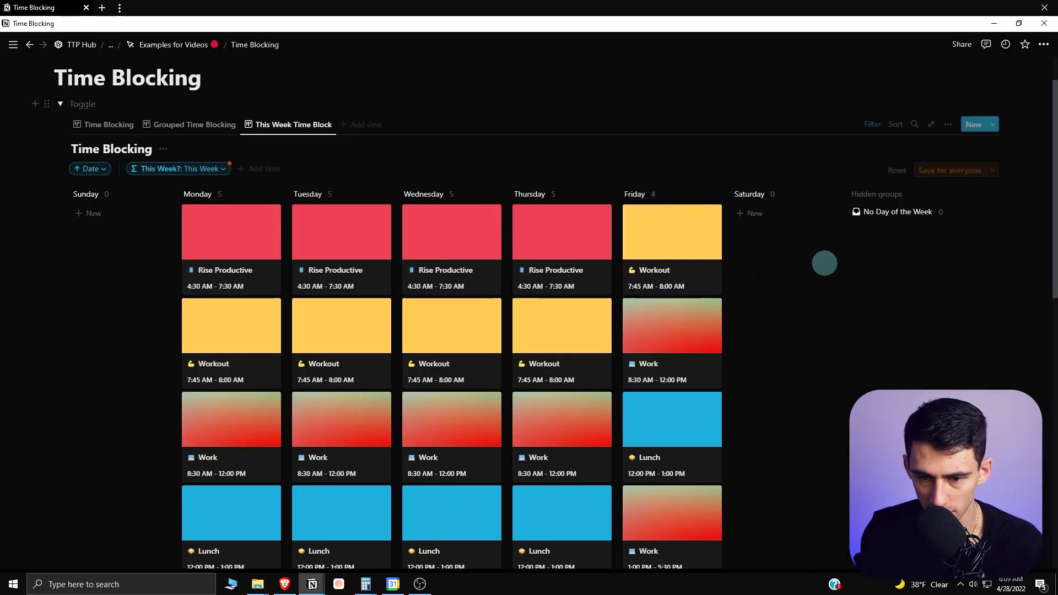